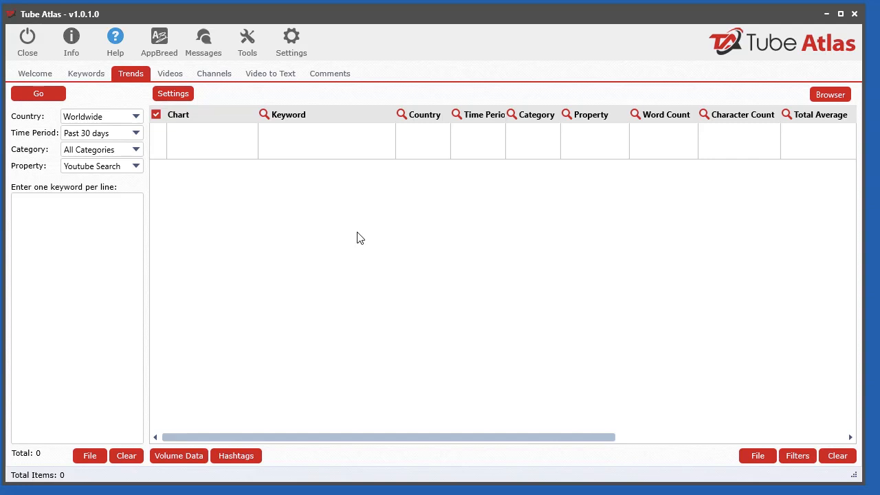
Switch to Google Trends in the web browser and look up the search term diy
drag(0, 151, 573, 16)
click(299, 49)
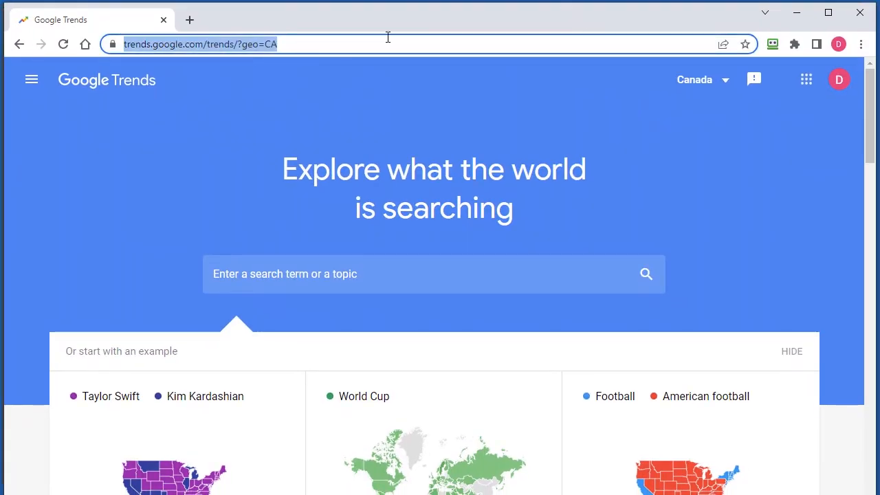
drag(386, 18, 381, 14)
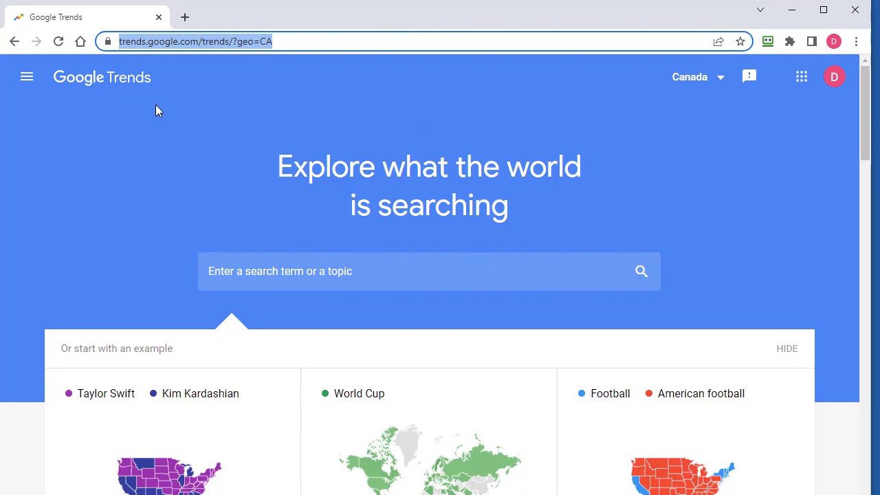
click(359, 279)
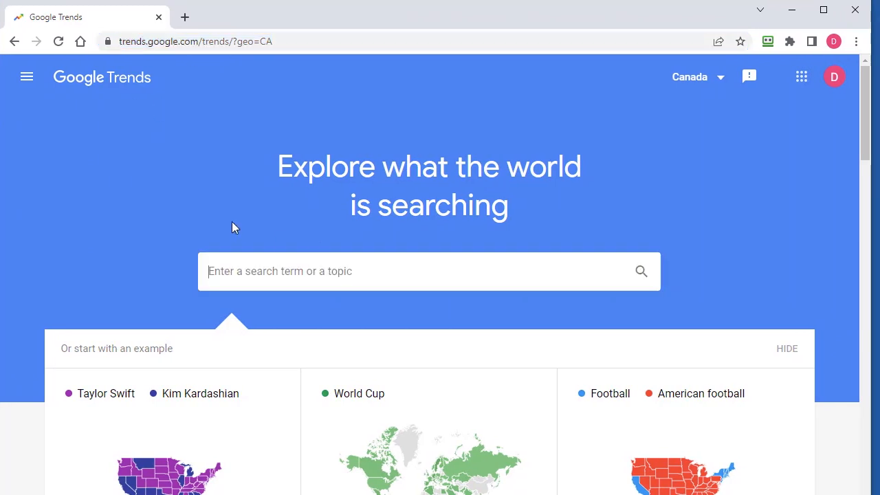
text(diy)
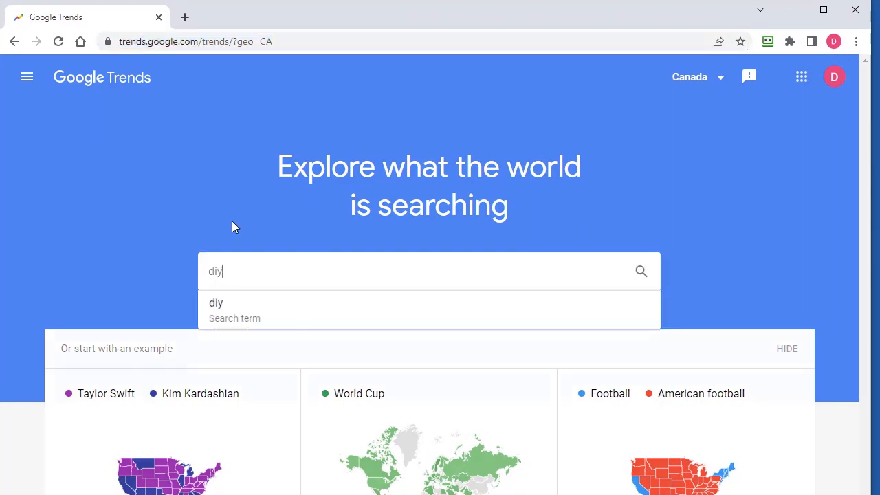
key(Return)
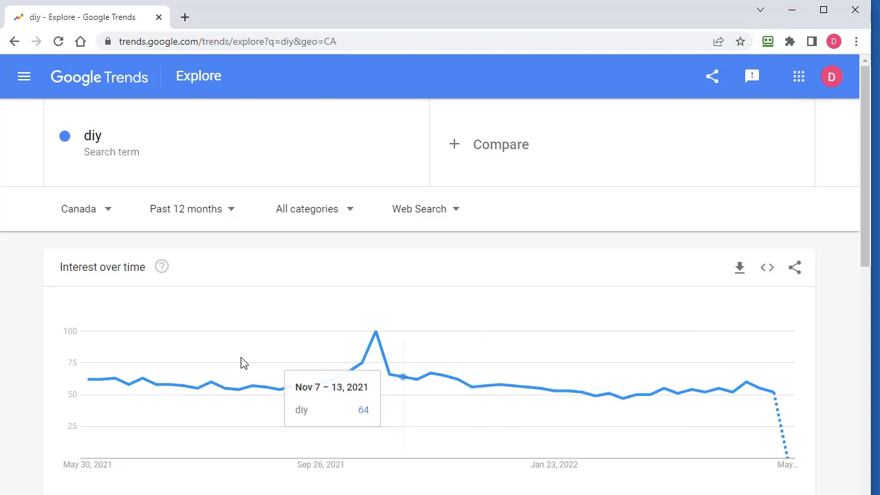
Read the explanation of the Interest over time scores and examine the diy trend chart for Canada
click(162, 270)
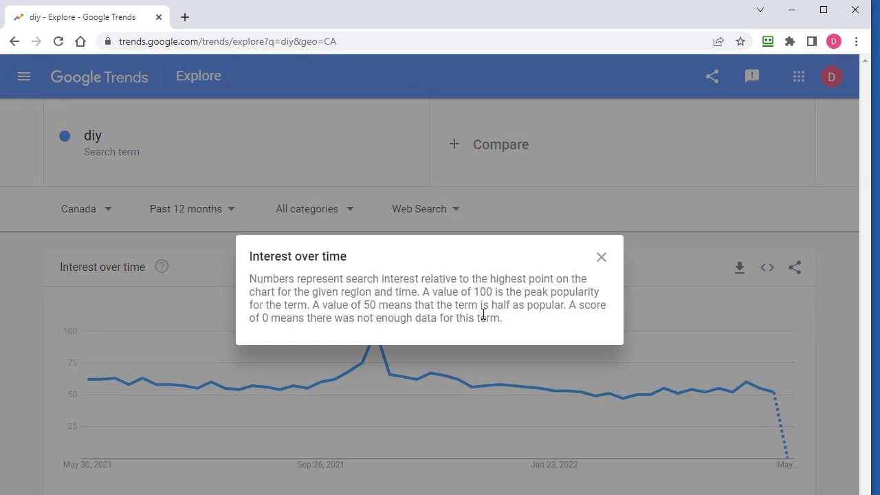
click(675, 307)
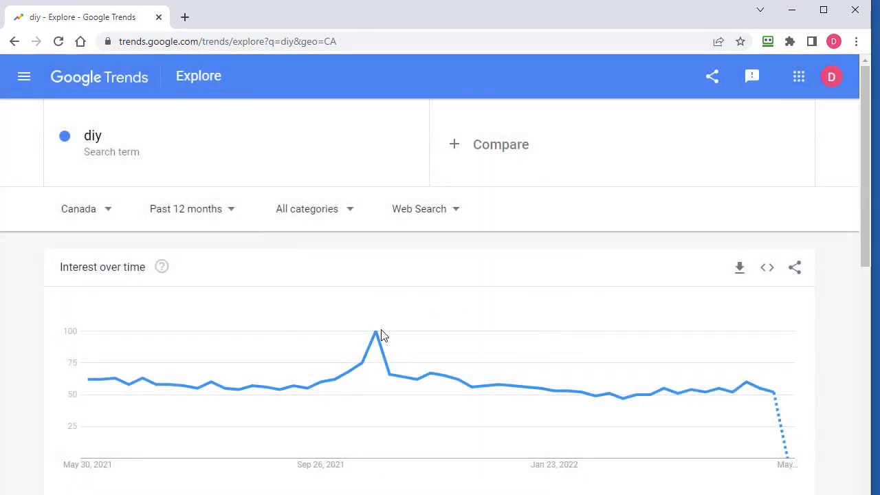
mouse_move(379, 337)
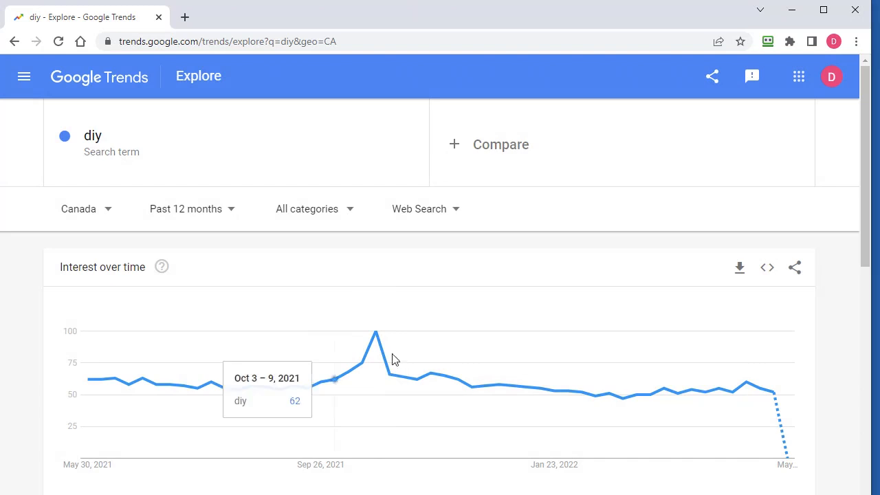
scroll(625, 316, down, 2)
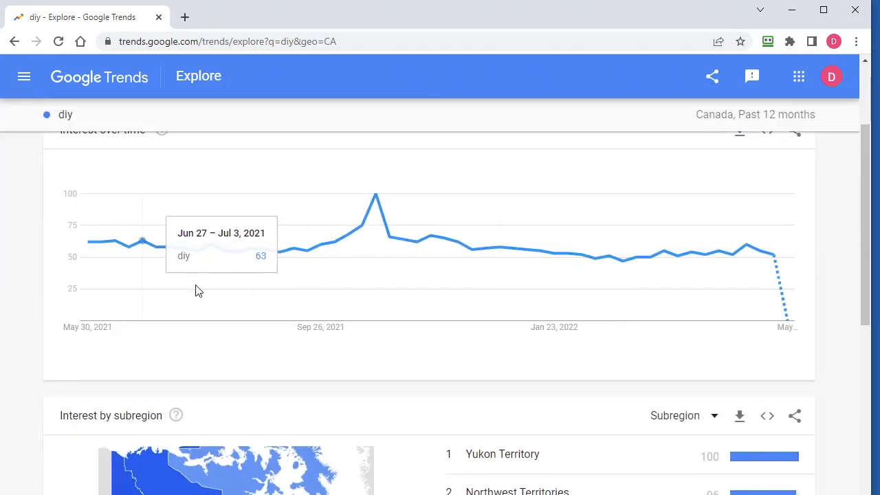
scroll(560, 293, up, 2)
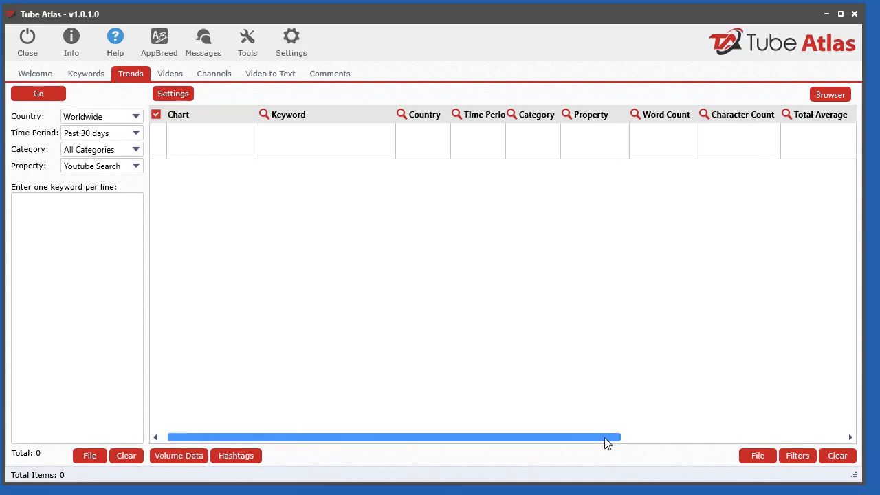
Switch back to Tube Atlas and sort the generated diy keyword list by rank
drag(580, 439, 788, 438)
drag(590, 437, 289, 438)
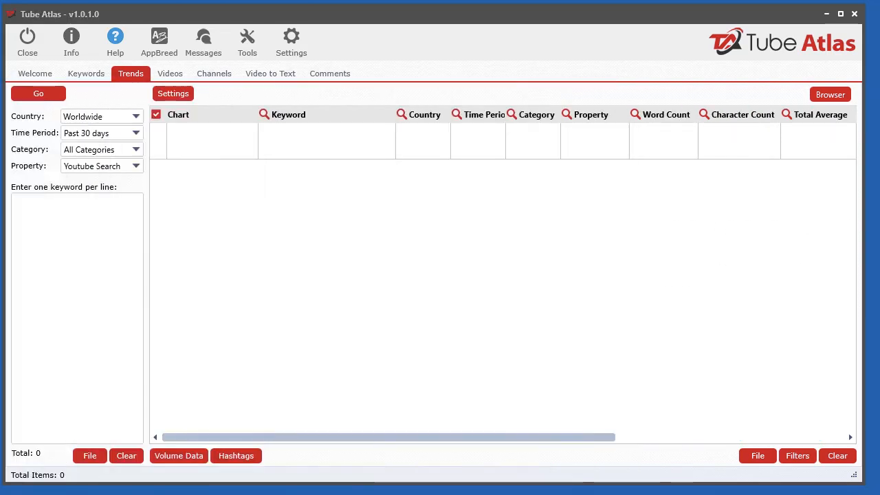
click(89, 75)
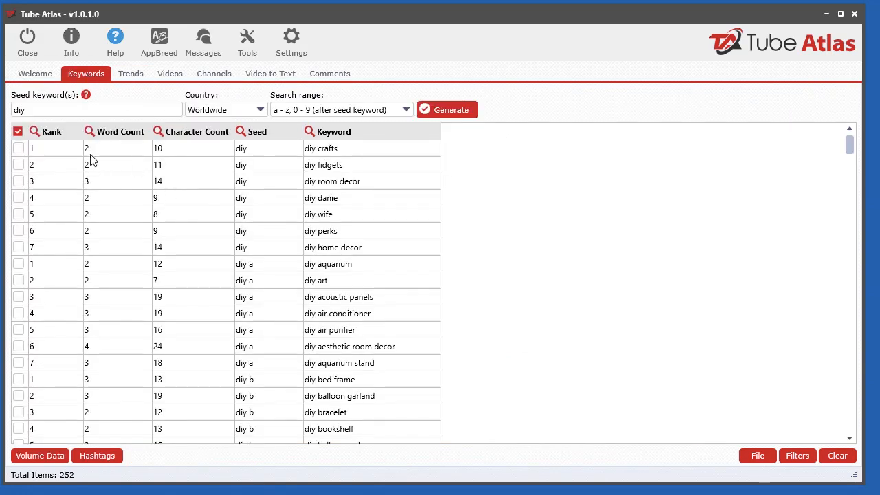
click(19, 135)
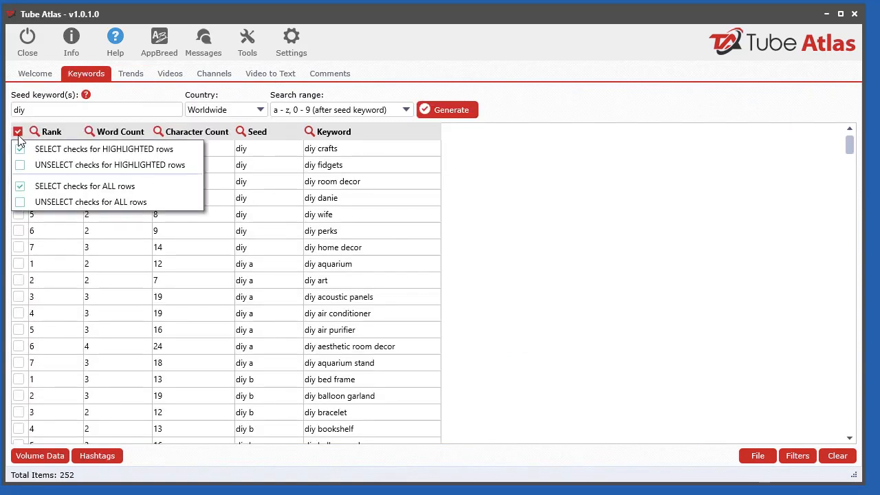
click(387, 231)
click(59, 136)
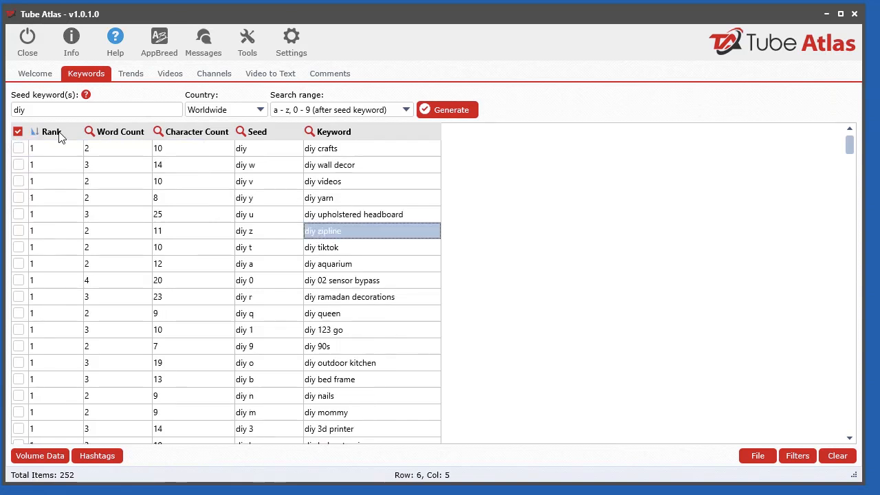
Check the first eight keywords, from diy crafts to diy aquarium, and send the selected ones to the Trends tool
click(18, 147)
click(18, 164)
click(19, 180)
click(19, 198)
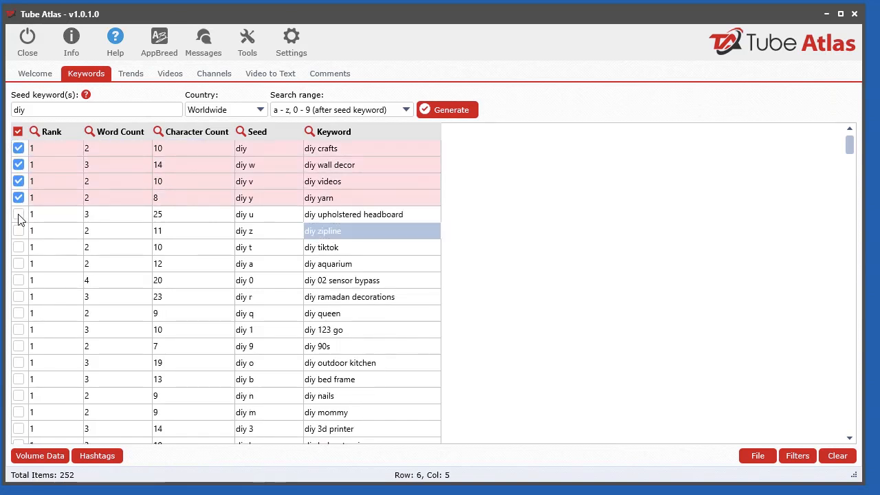
click(19, 214)
click(18, 230)
click(19, 247)
click(19, 263)
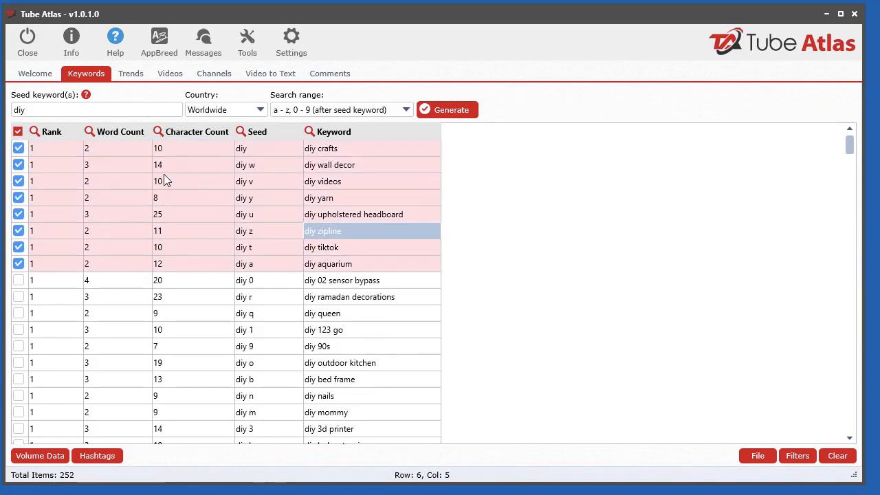
right_click(165, 178)
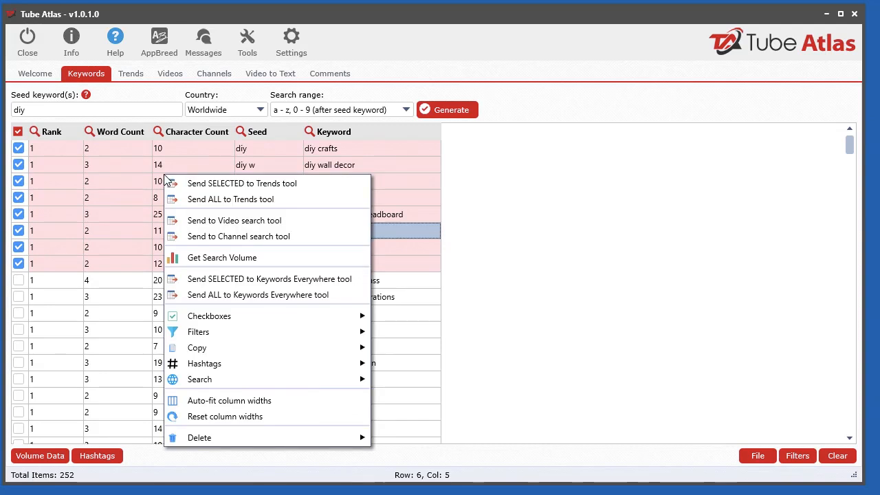
click(237, 184)
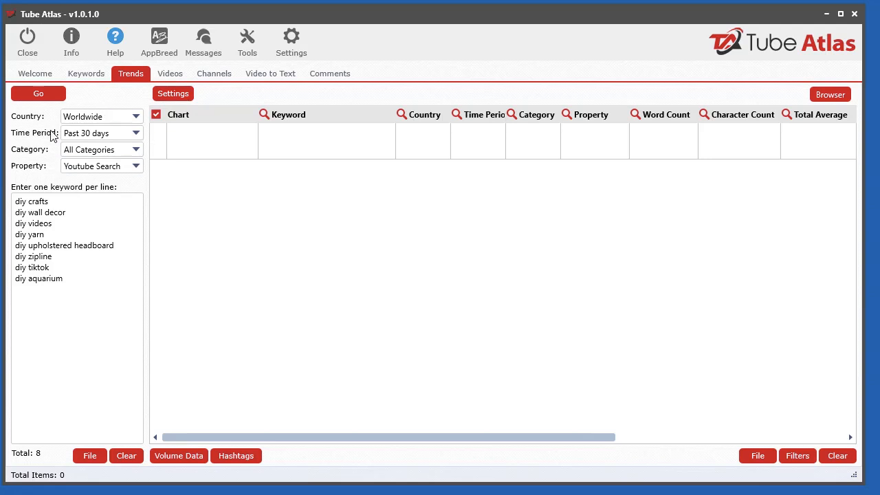
Review the available time period, category and property options for the trends lookup, keeping the current choices
click(73, 135)
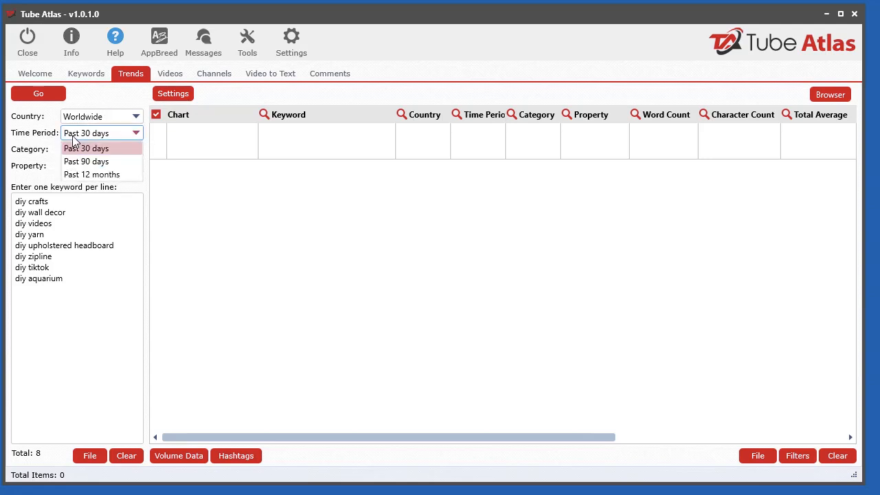
click(39, 140)
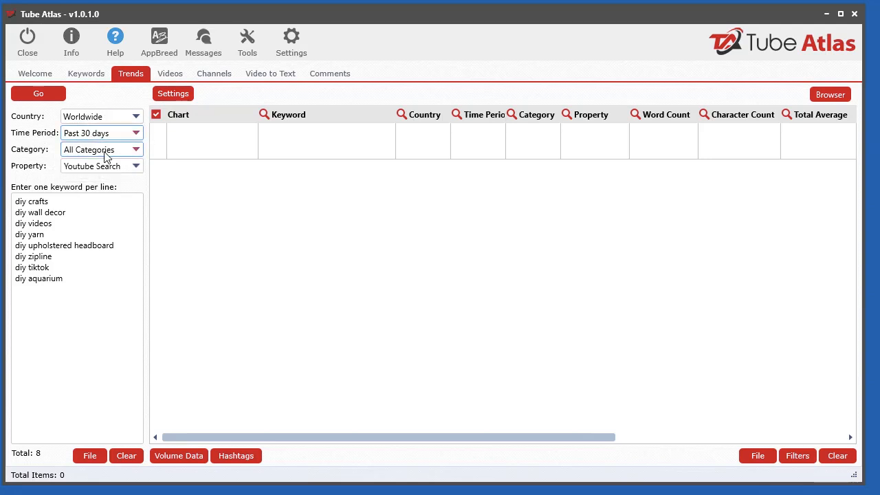
click(101, 153)
click(38, 157)
click(106, 171)
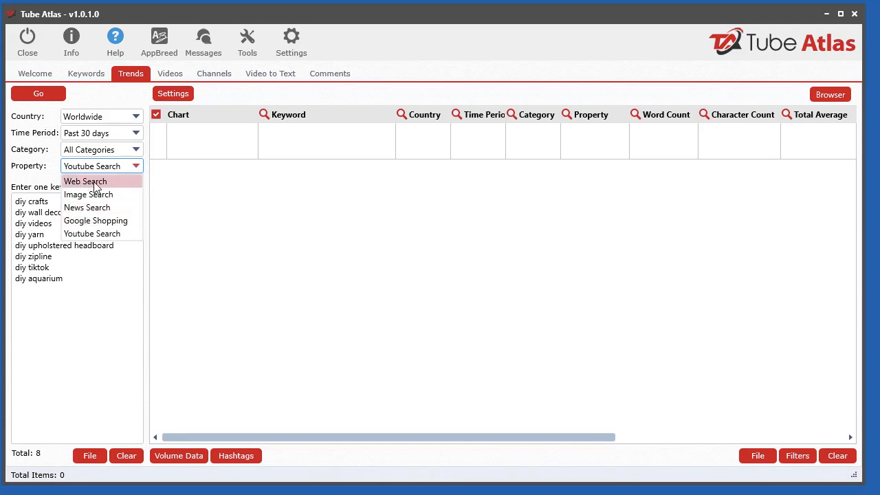
click(40, 171)
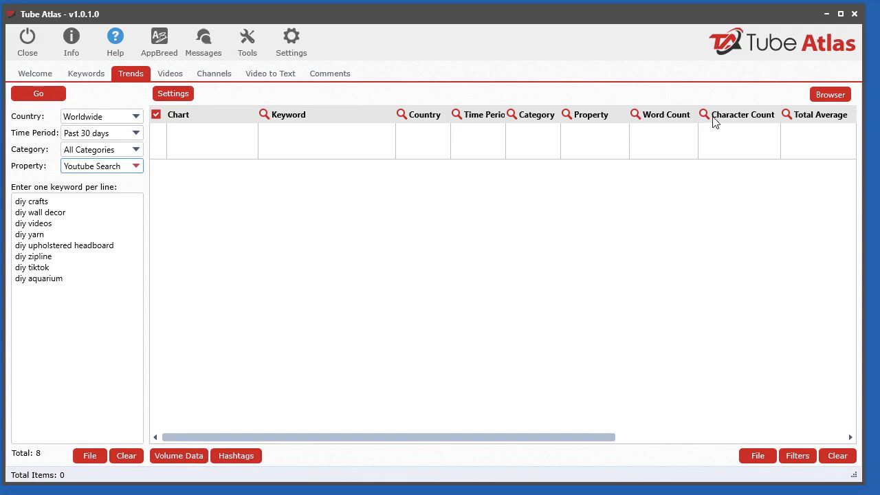
Open the Data Extraction Browser, move it clear of the keyword list, and run the trends lookup for the eight keywords
click(829, 95)
mouse_move(448, 41)
mouse_down()
mouse_move(448, 59)
mouse_move(452, 44)
mouse_up()
drag(388, 40, 879, 30)
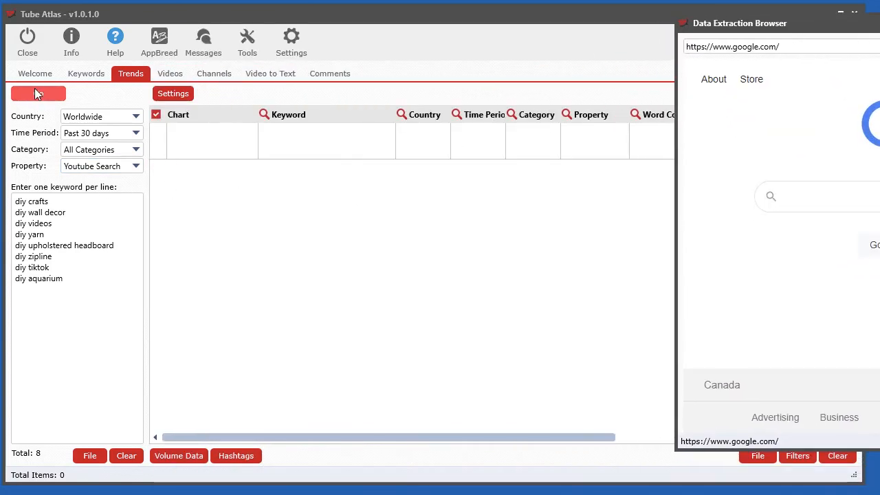
click(38, 94)
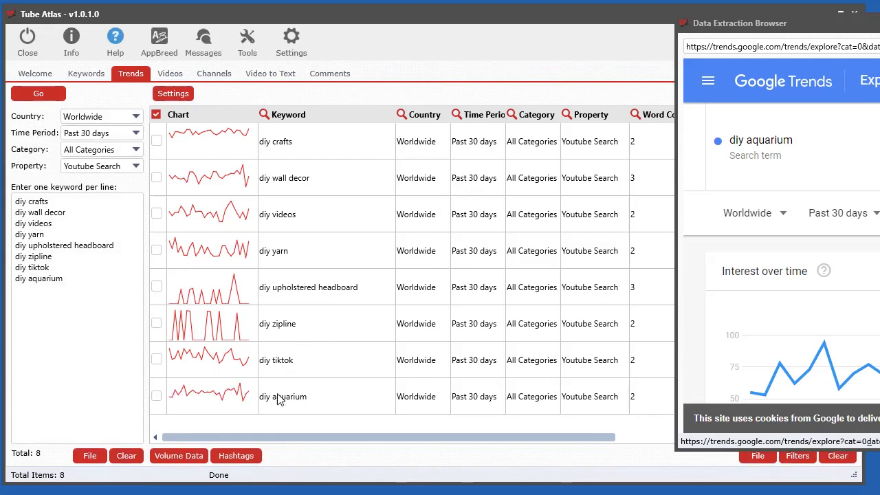
Examine the diy aquarium page in the Data Extraction Browser and review the Trends tool's pause settings without changing them
drag(879, 26, 483, 59)
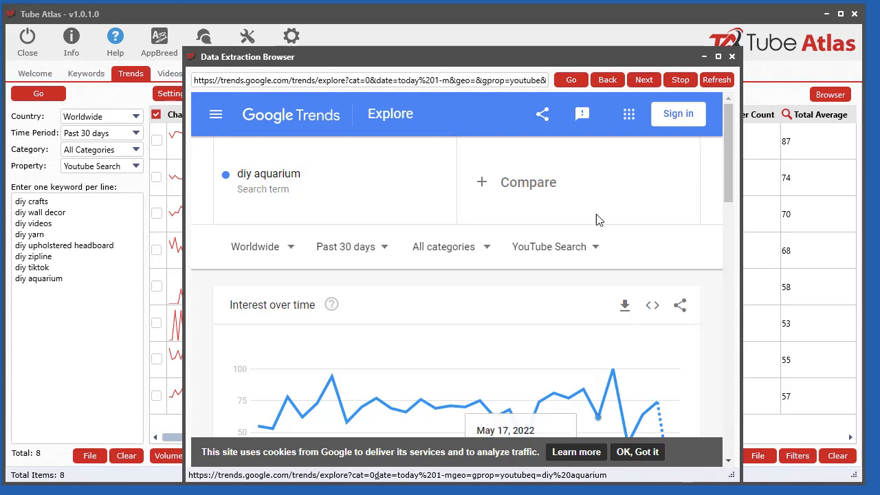
drag(482, 64, 426, 30)
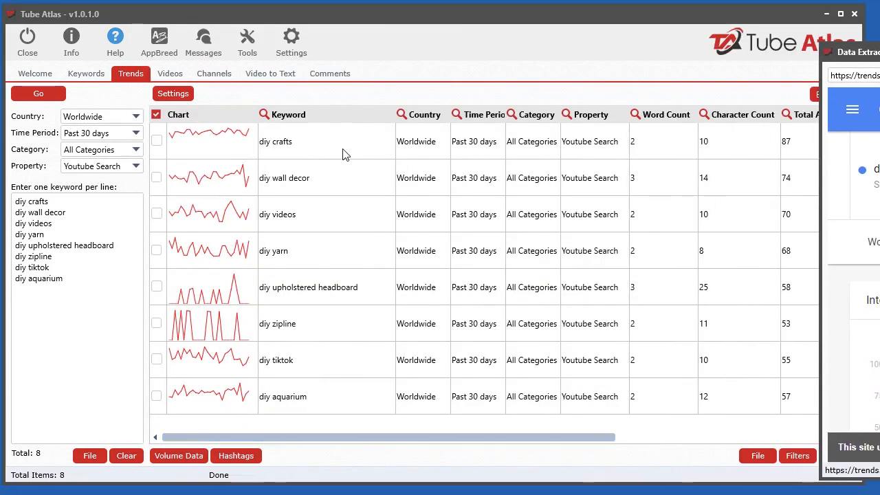
click(176, 96)
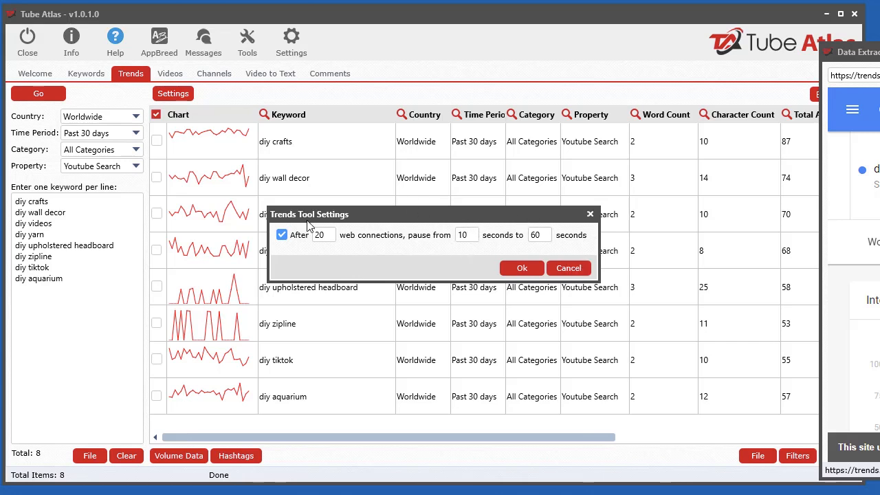
click(582, 272)
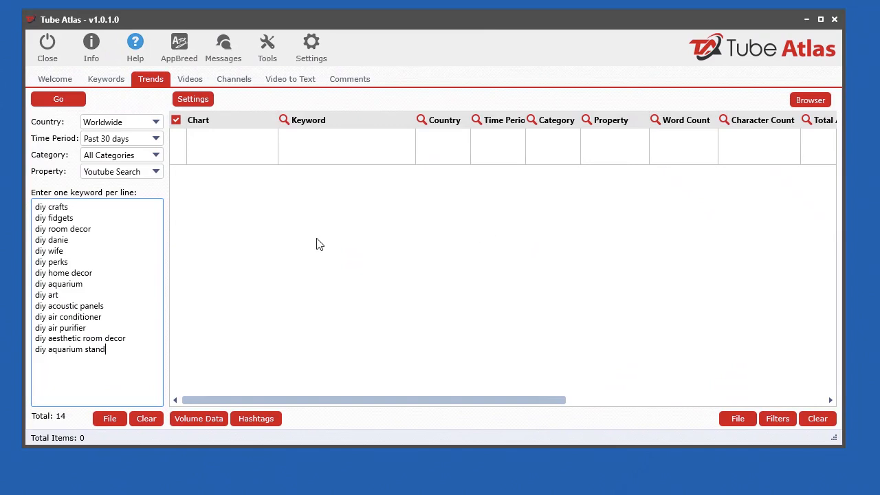
Run the trends lookup on the 14-keyword list and stop it partway, then run and stop it once more
click(78, 103)
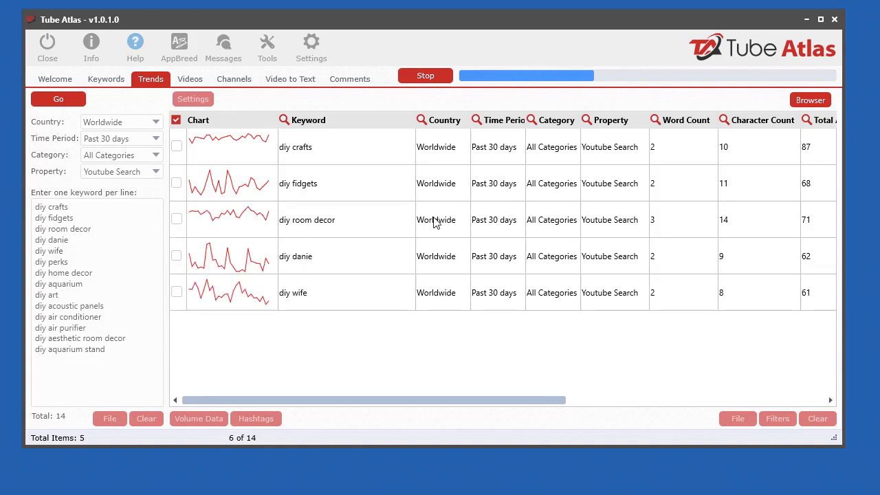
click(436, 77)
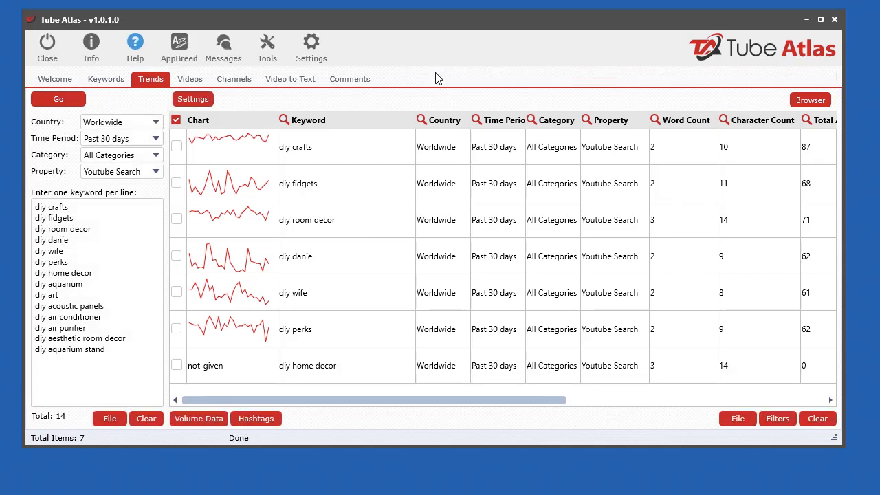
click(58, 103)
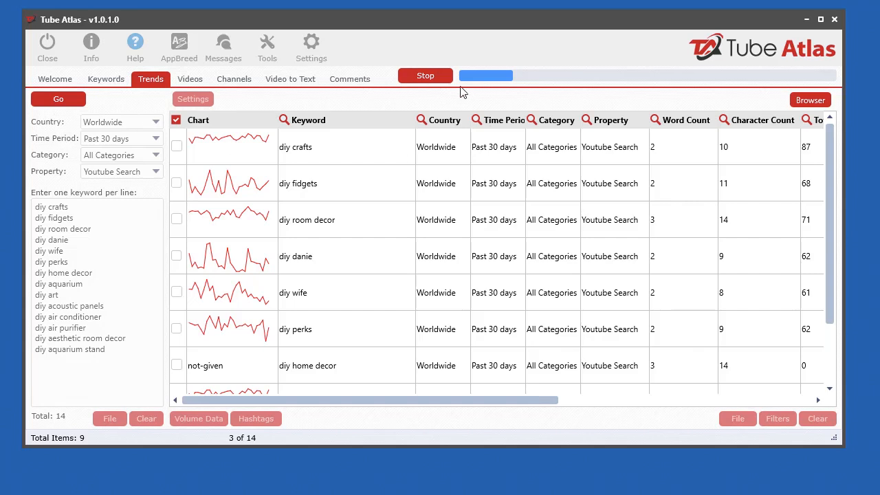
click(435, 79)
Open the Data Extraction Browser beside the results table and examine the diy danie interest chart
click(811, 100)
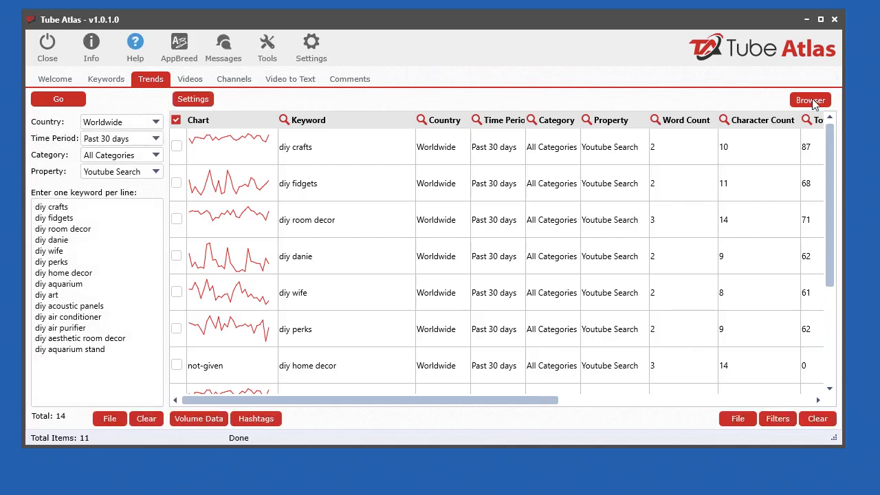
drag(486, 21, 855, 37)
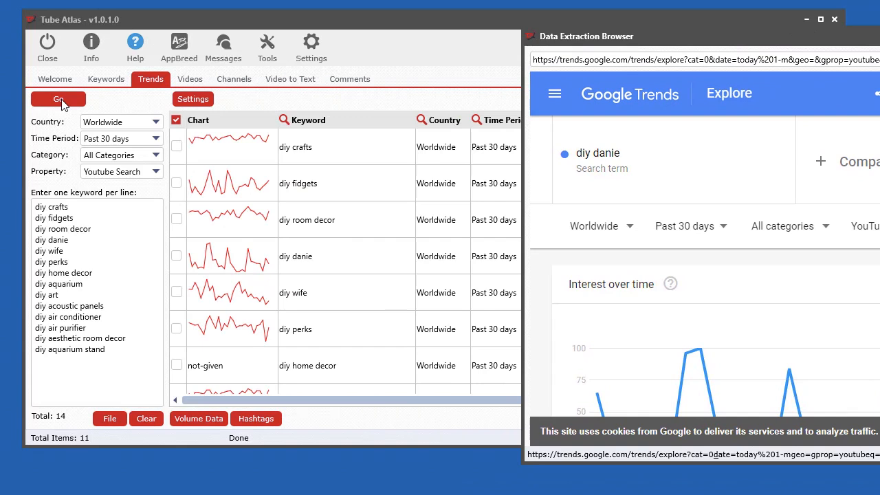
drag(772, 40, 710, 15)
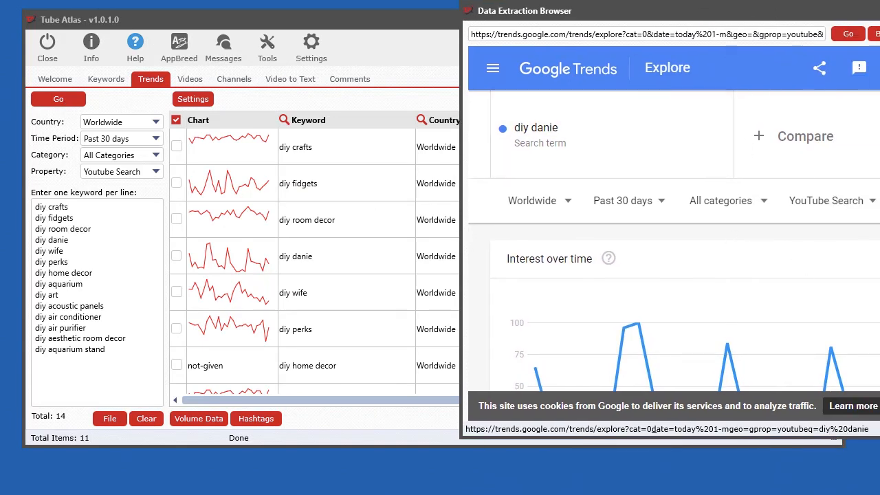
scroll(674, 275, down, 3)
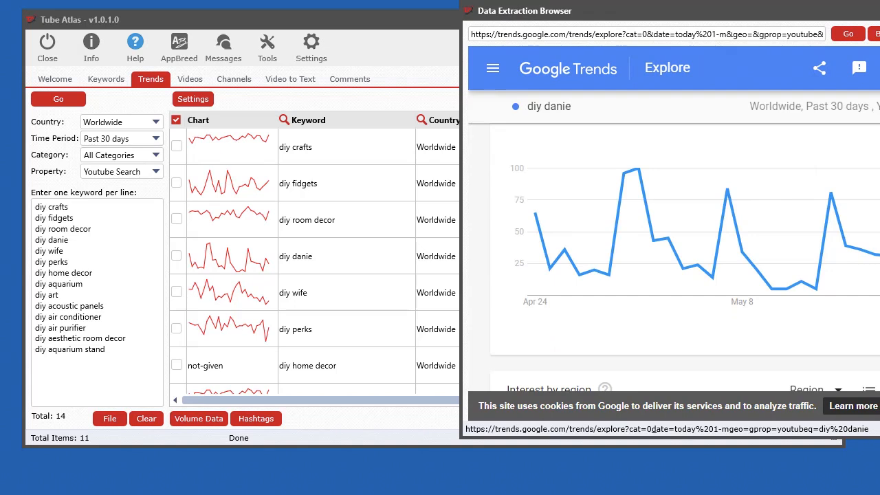
Examine the diy danie search filters in the Data Extraction Browser, moving the window aside to check it against the results table
scroll(674, 275, up, 3)
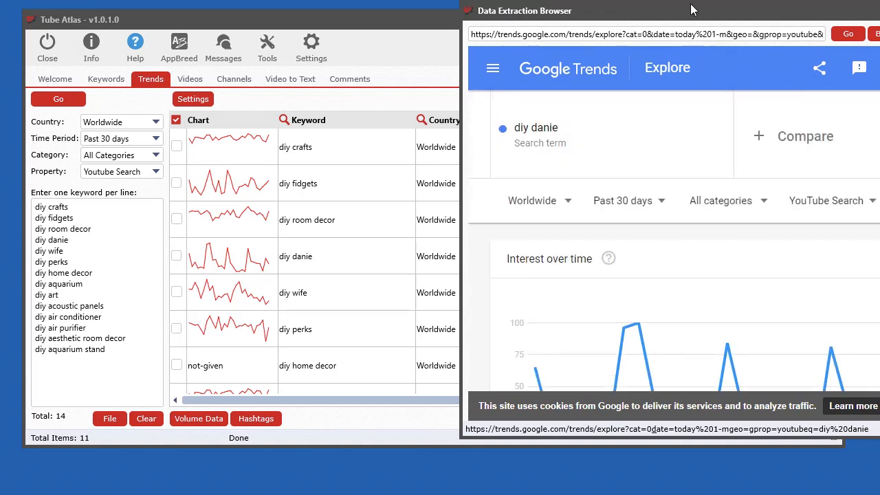
drag(693, 16, 879, 65)
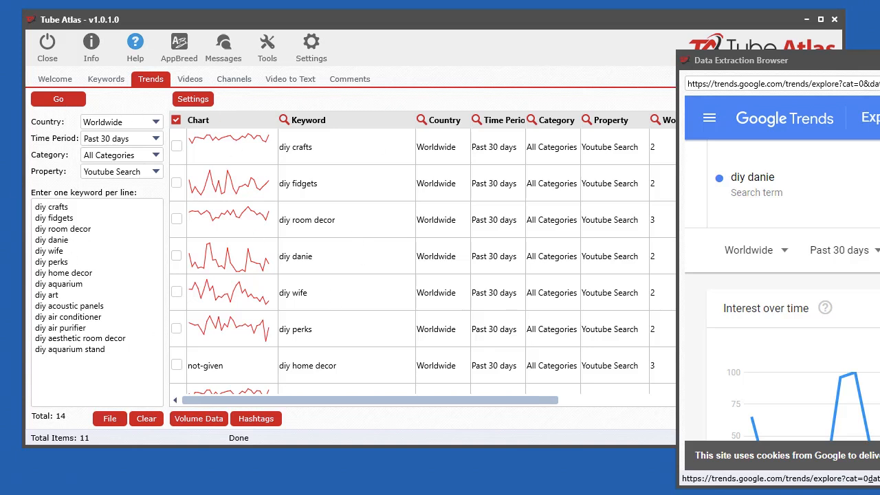
drag(879, 61, 600, 81)
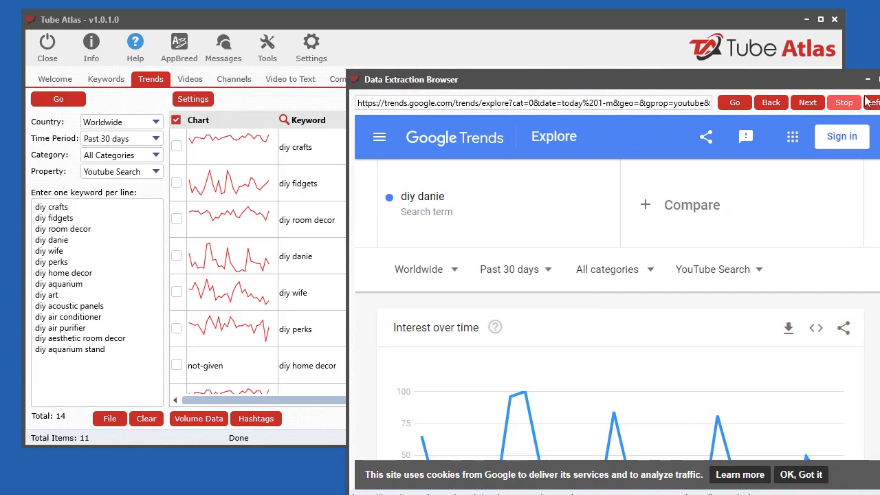
Clear all collected trends results and rerun the trends lookup for the 14 keywords
click(344, 213)
click(817, 419)
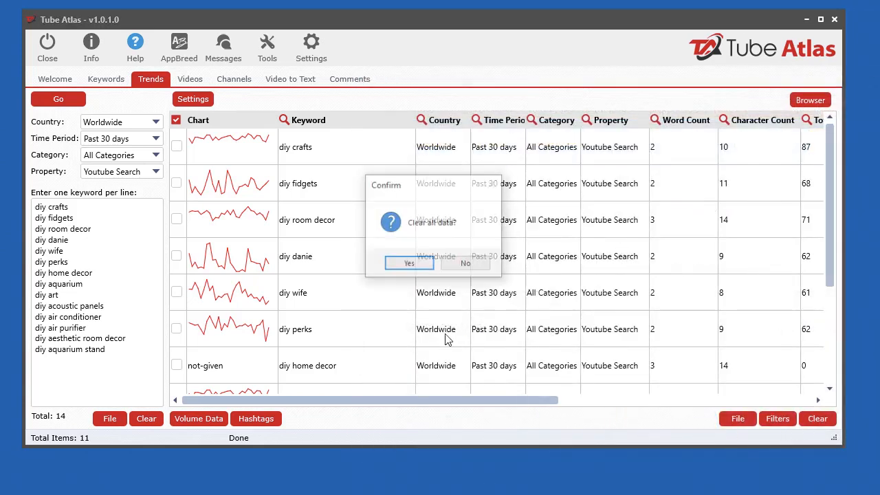
click(408, 266)
click(48, 97)
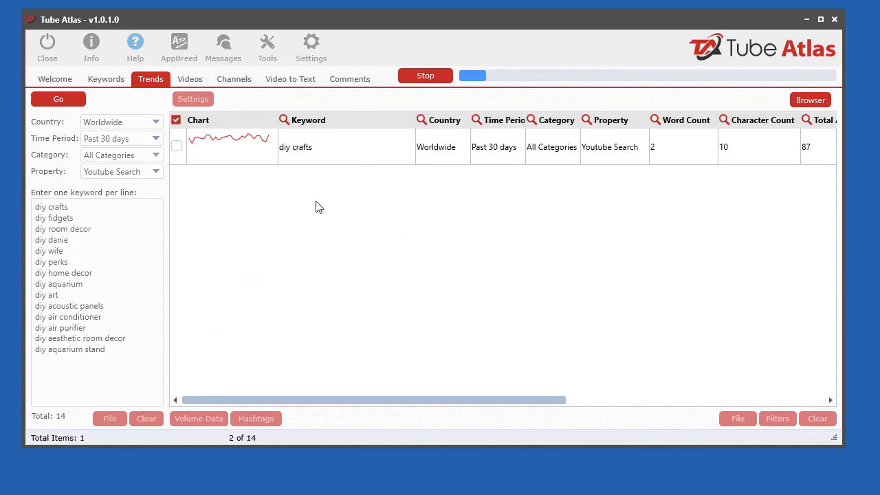
Open the Data Extraction Browser during the lookup and move it aside to watch the Google Trends pages and results load
click(823, 103)
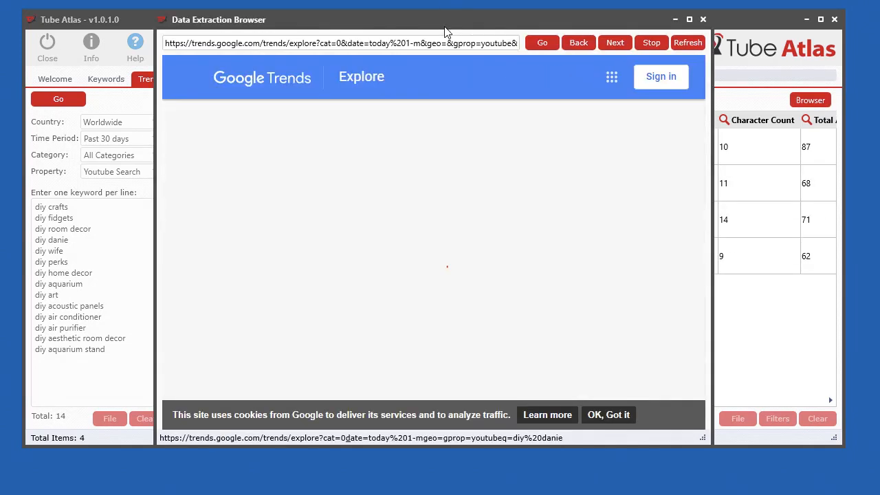
drag(445, 32, 632, 55)
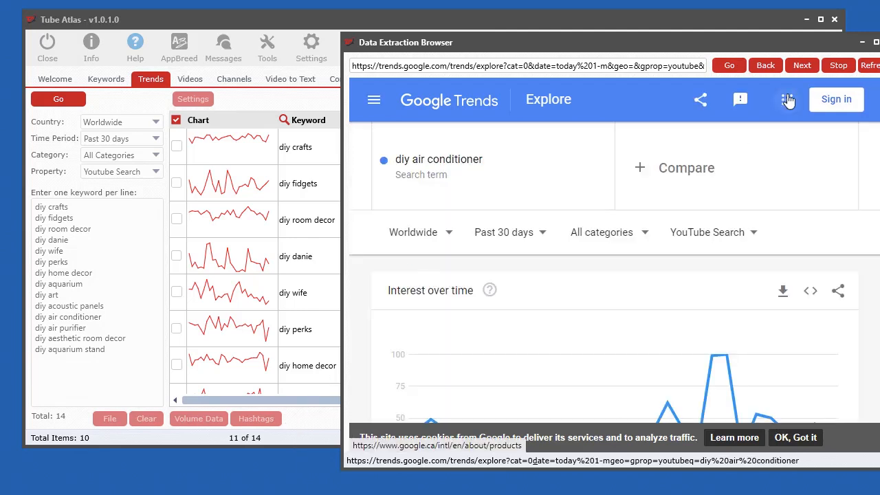
drag(781, 47, 879, 0)
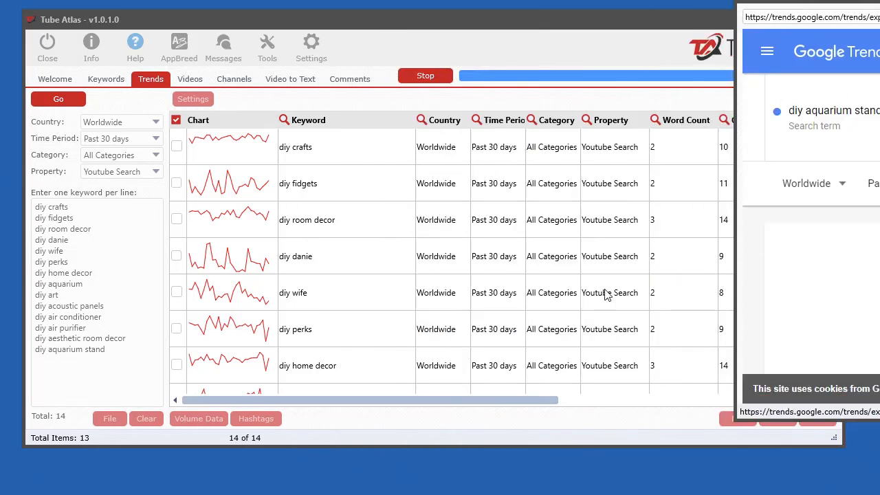
drag(879, 1, 879, 66)
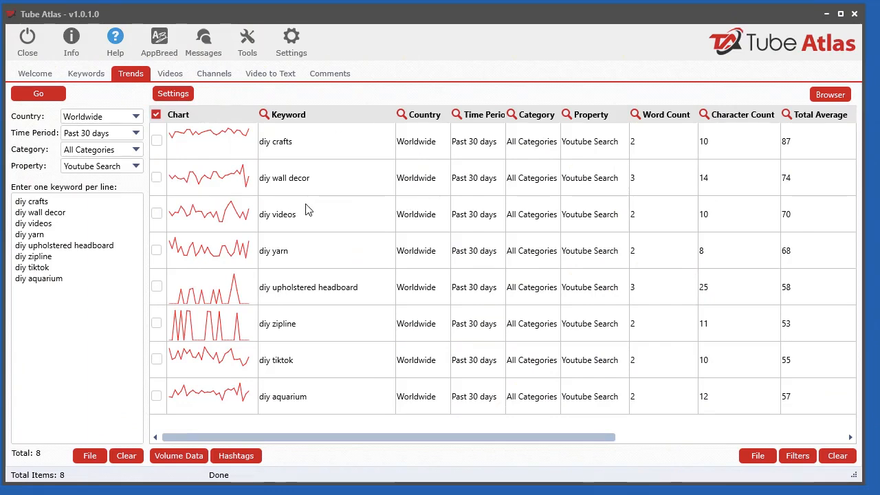
Open the full Searches Over Time chart for diy crafts and move it clear of the Total Average column
double_click(213, 142)
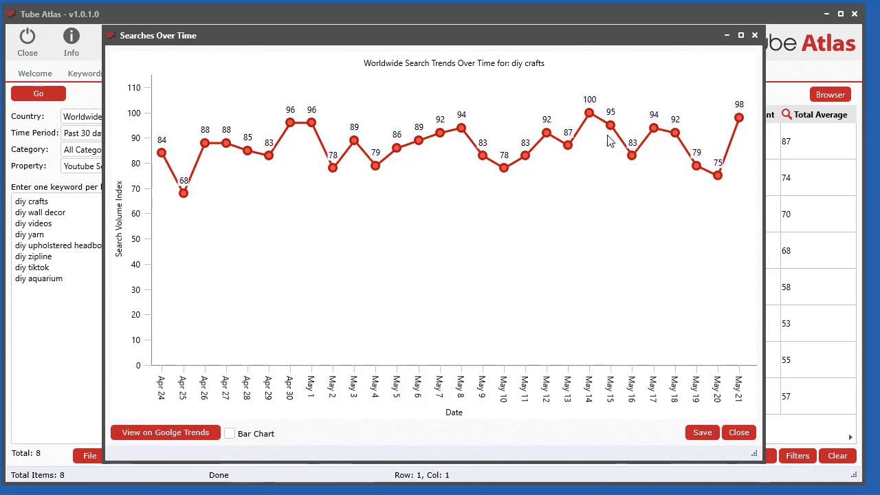
drag(656, 43, 631, 46)
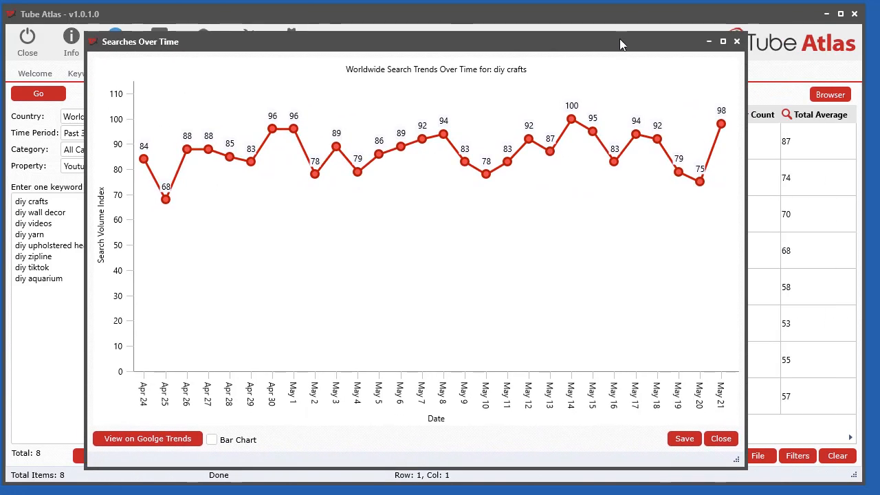
drag(471, 38, 421, 25)
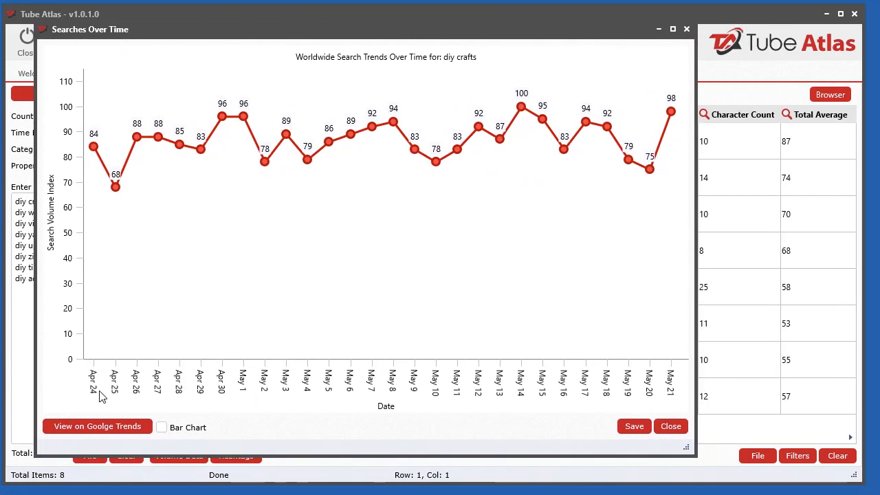
Show the diy crafts chart as bars, return it to a line chart, and inspect its data points for May 14 and May 8
click(163, 428)
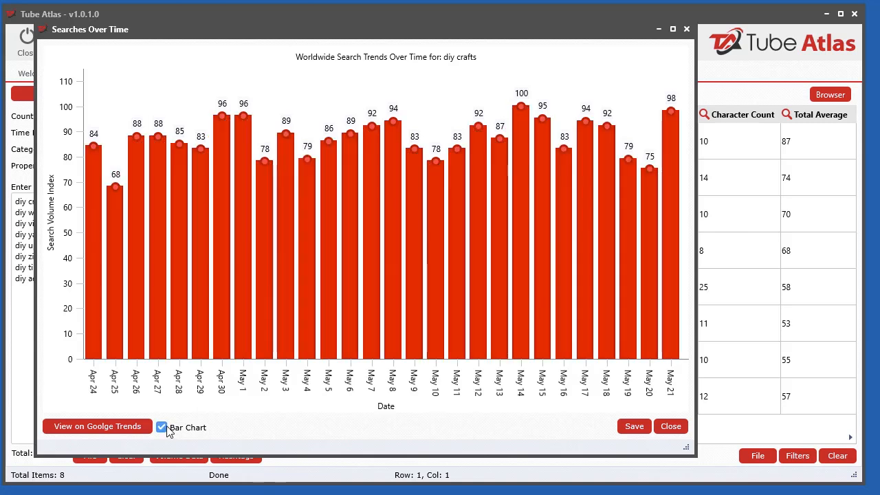
click(163, 428)
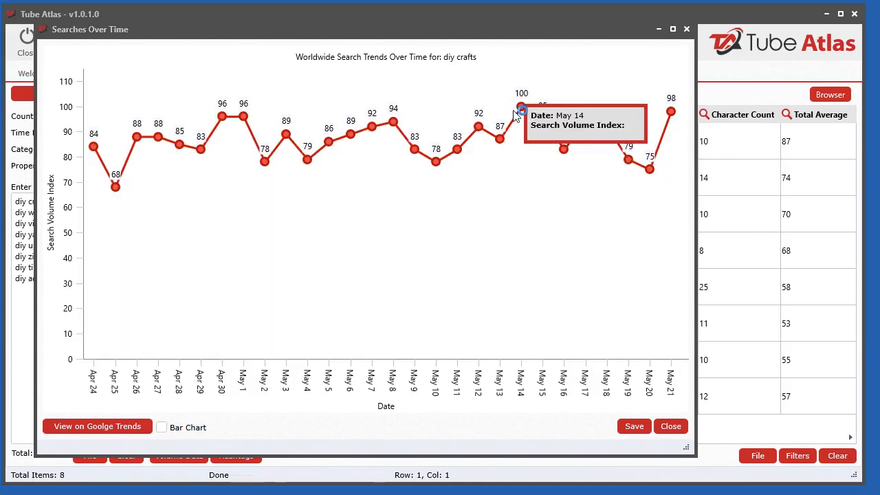
mouse_move(393, 125)
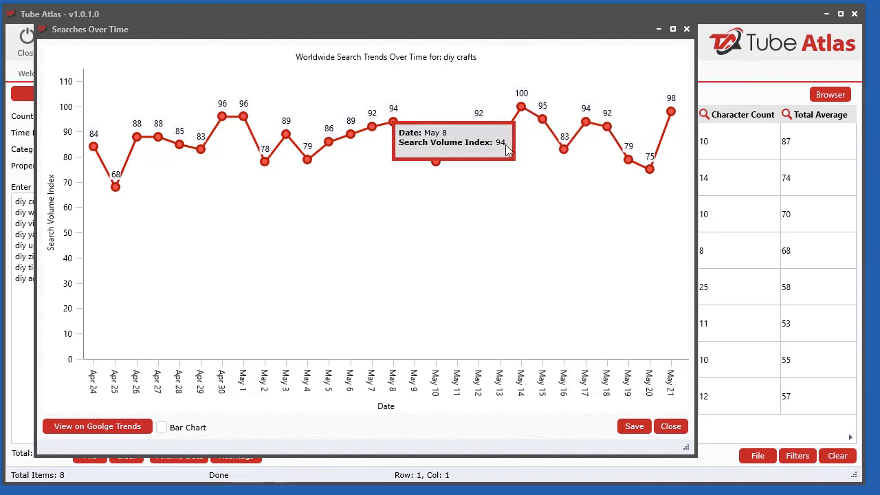
View the diy crafts trend on Google Trends and arrange the web browser and chart windows to compare the two curves
click(109, 428)
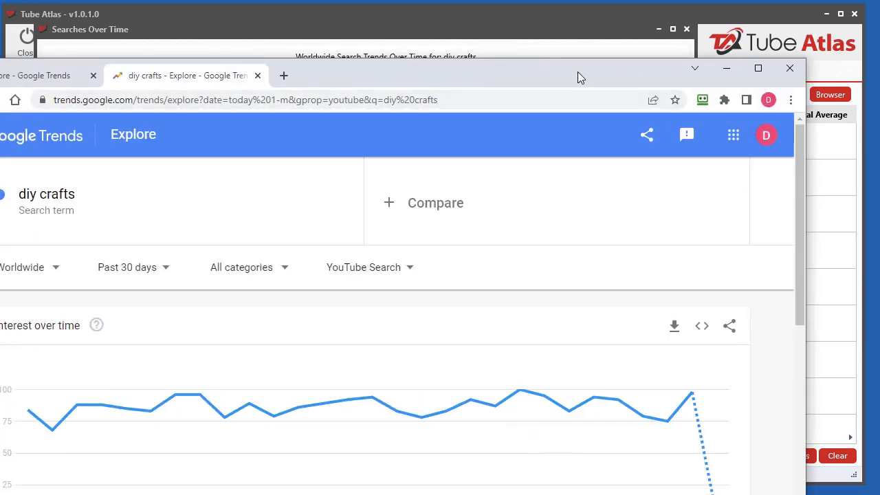
double_click(577, 73)
drag(647, 28, 0, 105)
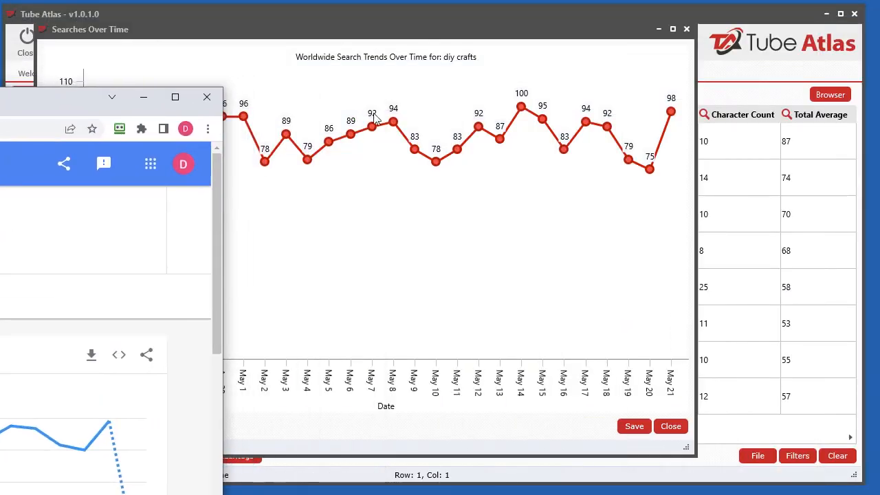
click(452, 35)
drag(452, 34, 377, 0)
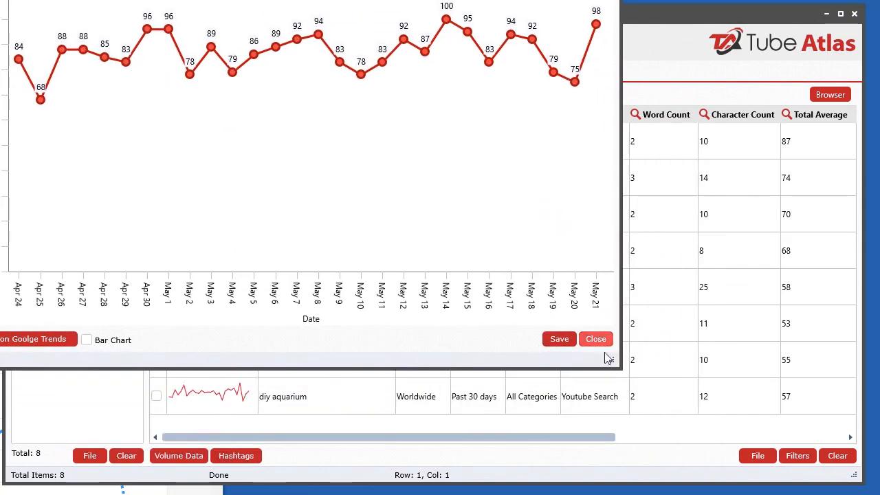
Review the save options for the diy crafts chart without saving, and close the chart
click(557, 341)
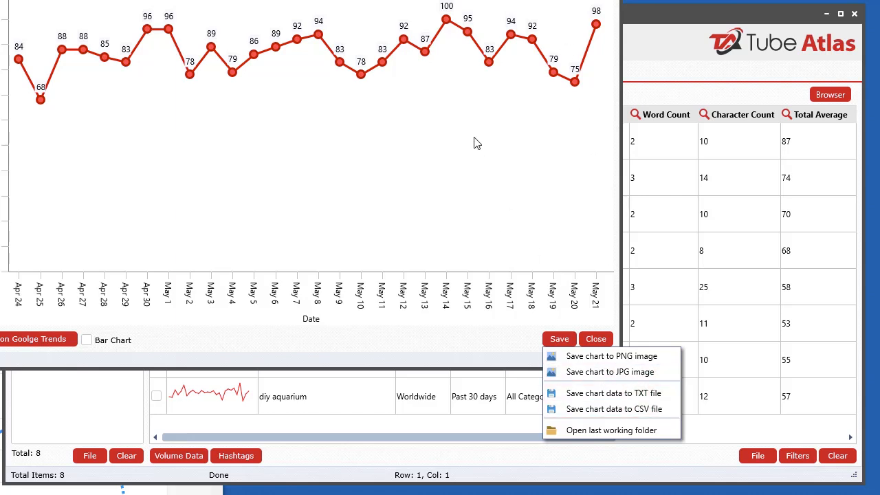
click(471, 7)
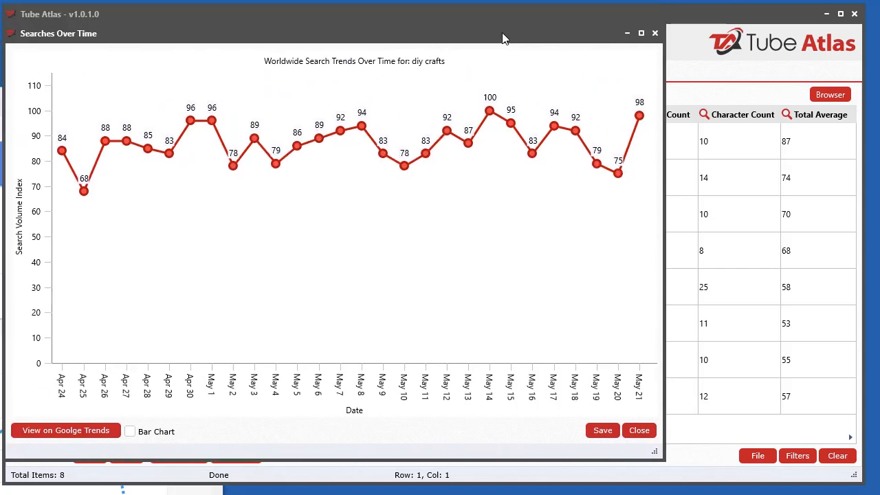
click(639, 429)
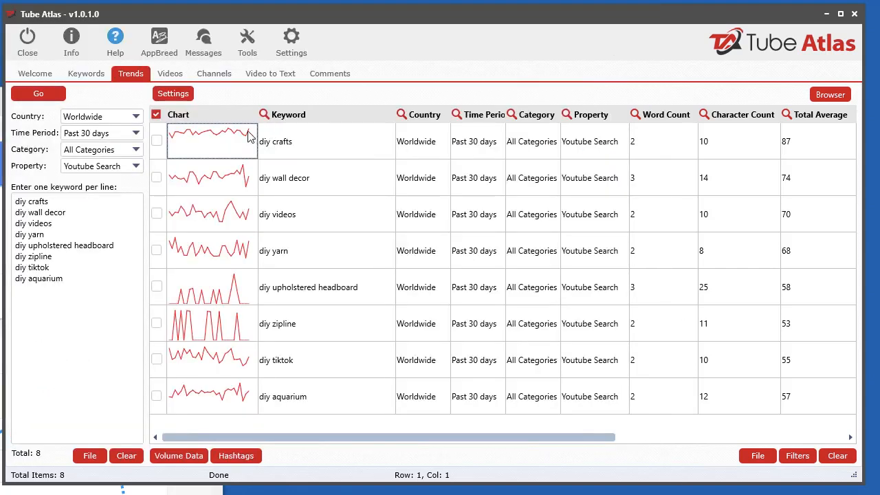
Place the chart window beside the results table and view the diy crafts, diy wall decor, diy videos and diy yarn charts
drag(307, 22, 0, 26)
click(656, 141)
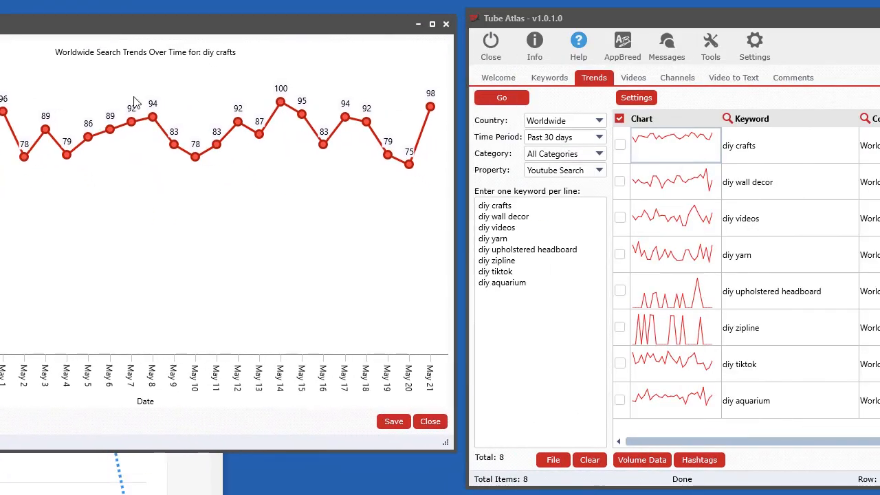
click(685, 193)
click(678, 222)
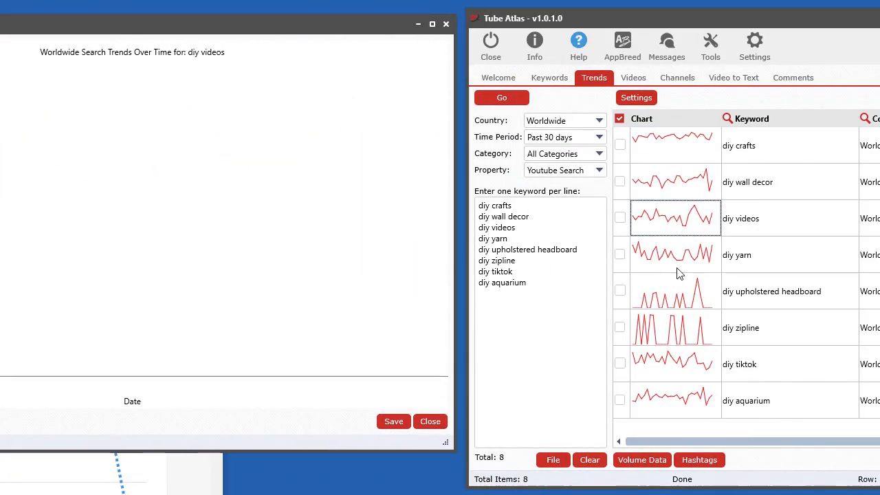
click(680, 265)
drag(685, 14, 221, 7)
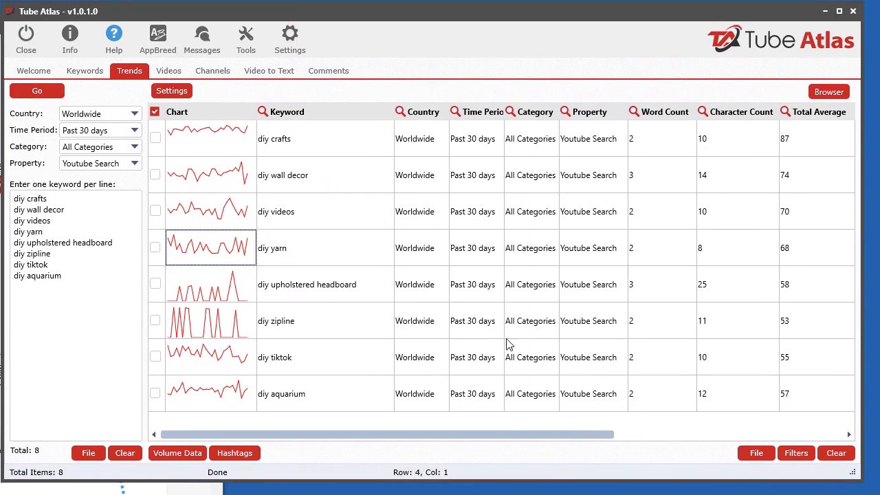
Sort the results by Total Average from highest to lowest and return to the Chart column
drag(501, 437, 589, 439)
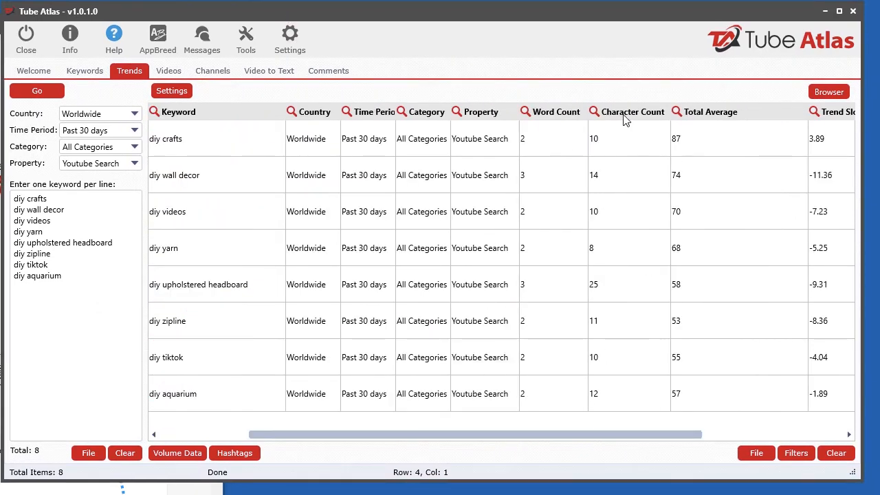
click(745, 116)
click(745, 115)
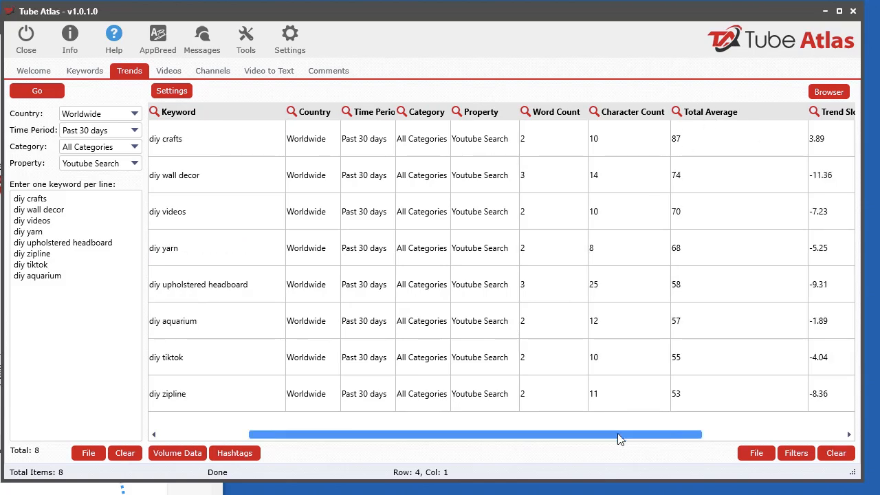
drag(619, 435, 501, 448)
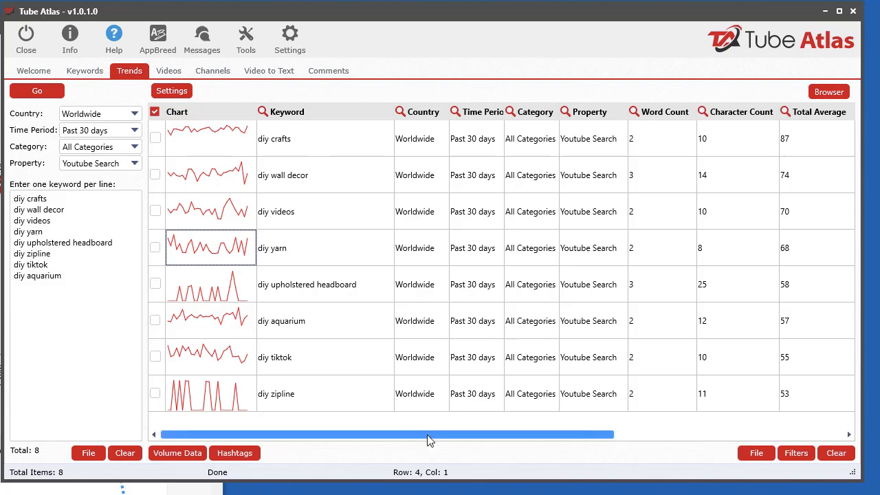
Sort the results by Total Average from lowest to highest and bring the keyword charts back into view
drag(520, 436, 743, 434)
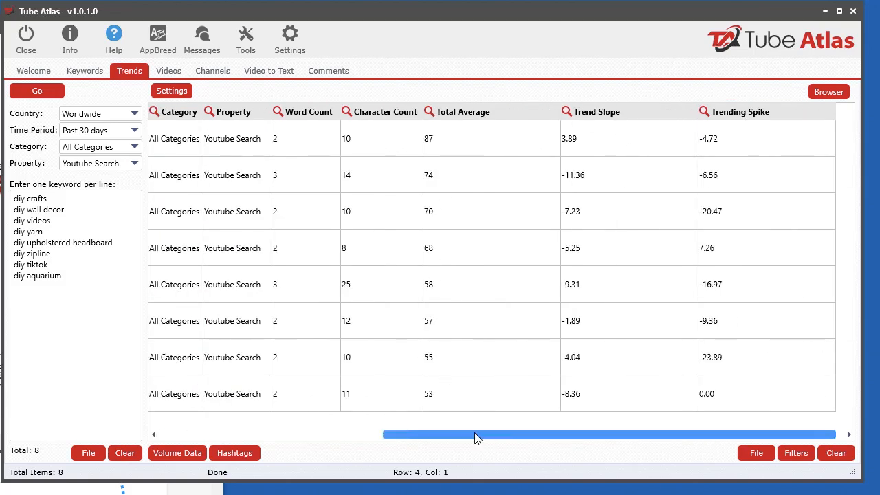
click(465, 116)
drag(508, 440, 230, 441)
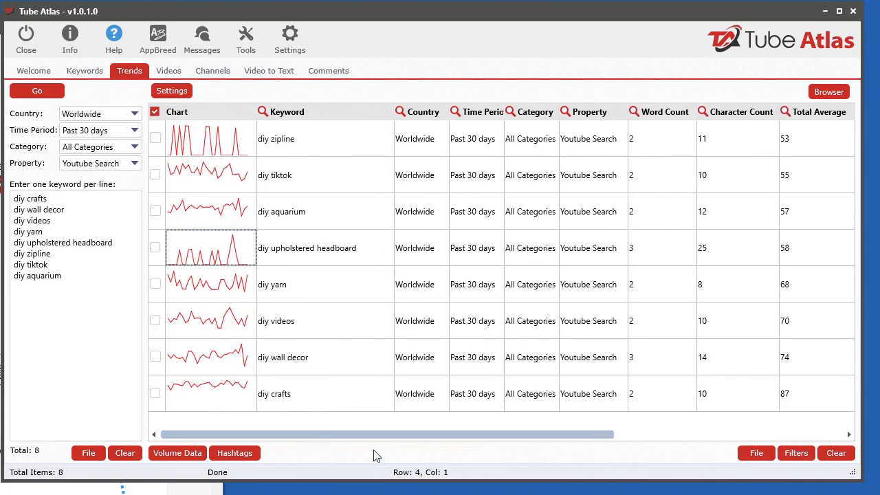
Sort the results by Trend Slope, first ascending and then descending, and compare the keyword charts
drag(373, 442, 601, 444)
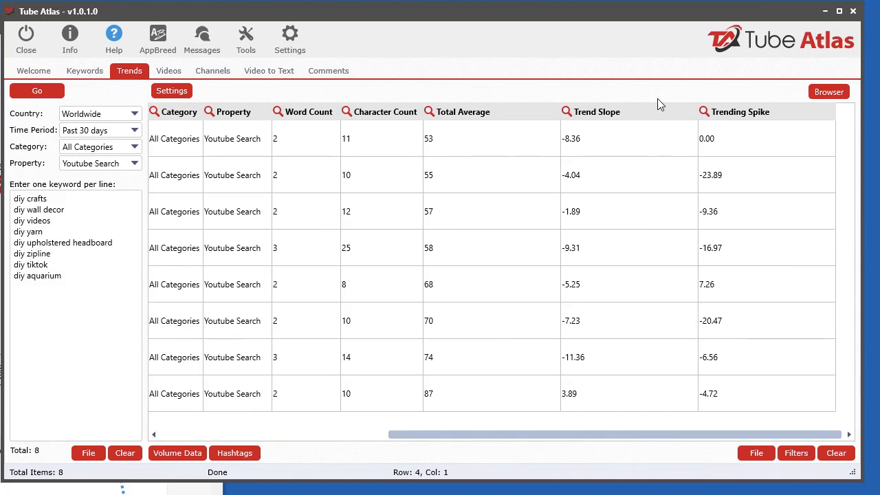
click(605, 112)
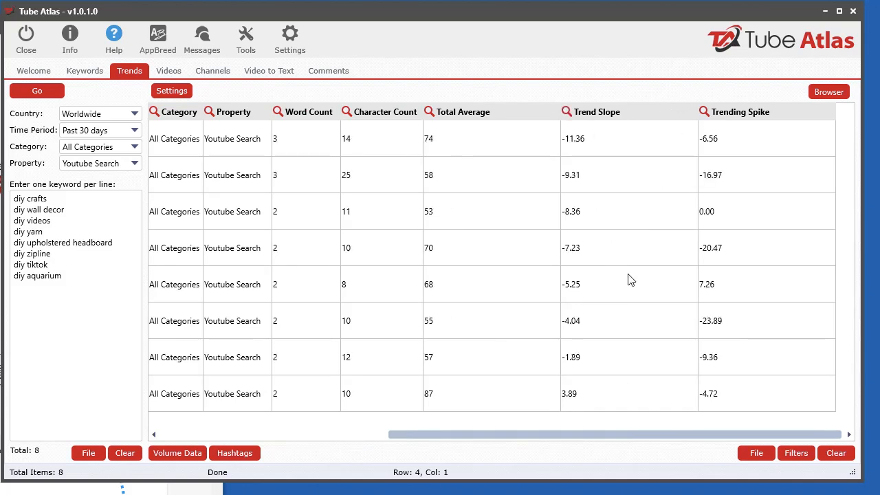
click(602, 111)
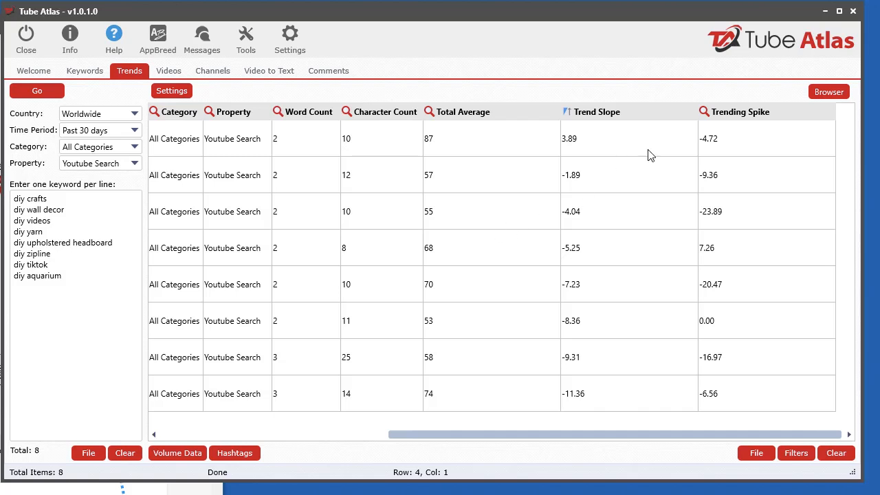
drag(597, 440, 343, 441)
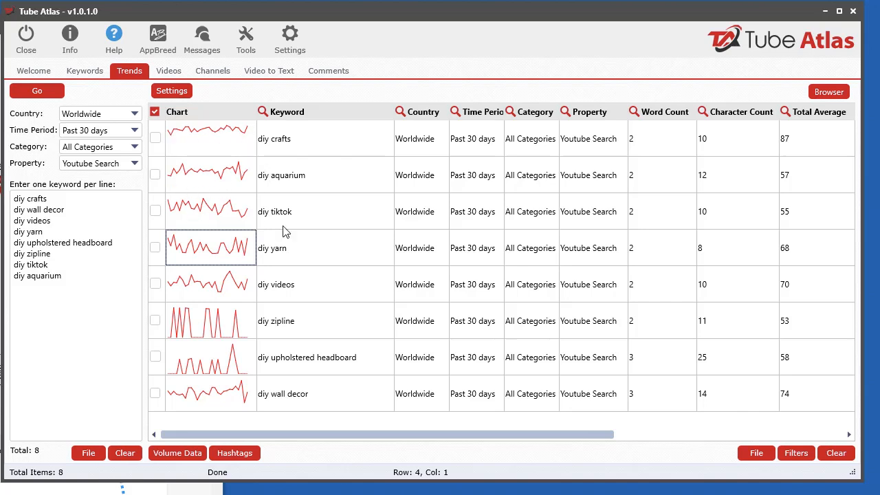
Sort the results by Trend Slope from lowest to highest and return to the Chart column
drag(592, 439, 808, 451)
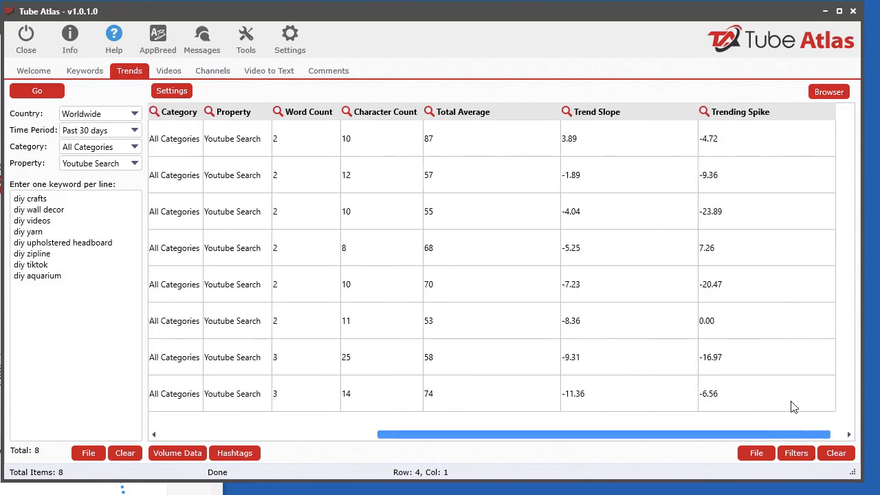
click(624, 113)
drag(683, 443, 360, 425)
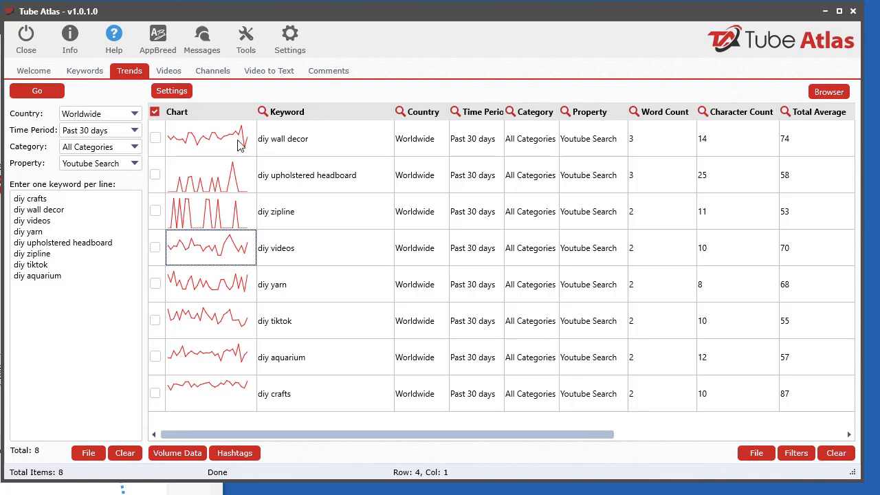
Sort the results by Trending Spike from highest to lowest and return to the Chart column
drag(491, 436, 721, 445)
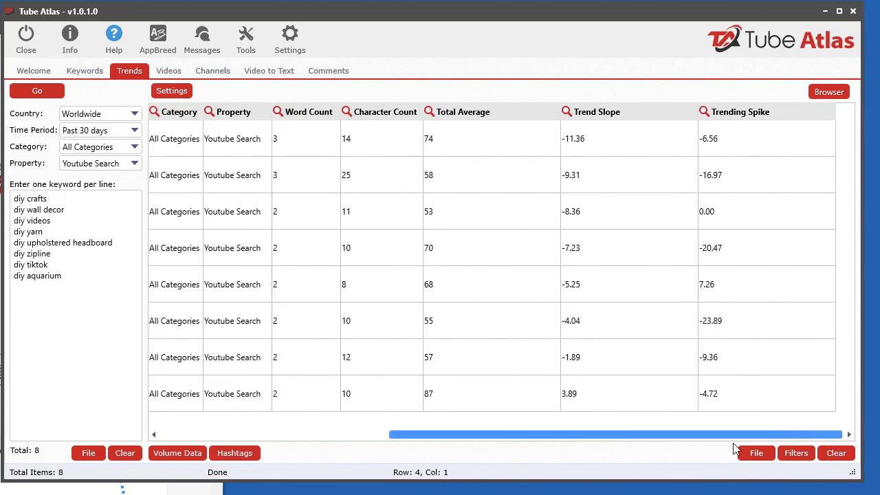
click(760, 118)
click(740, 118)
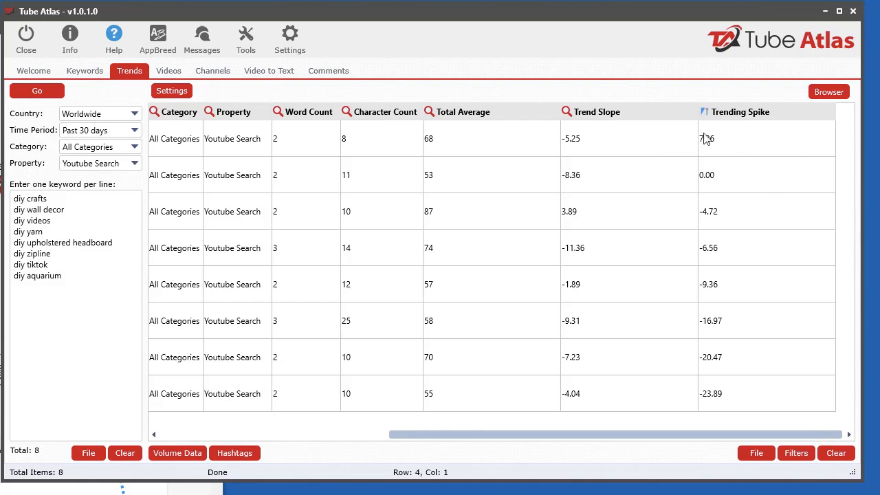
drag(666, 434, 378, 461)
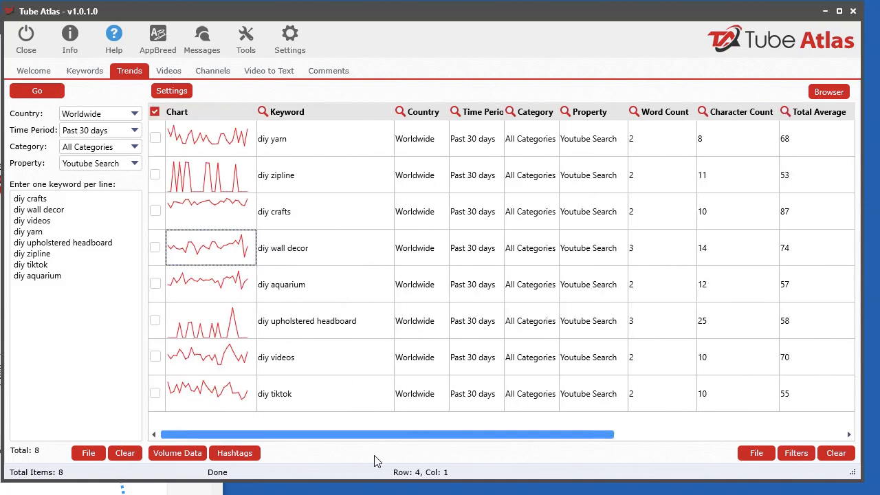
Open the full search trend charts for diy yarn and diy zipline one after the other, closing each one
double_click(248, 150)
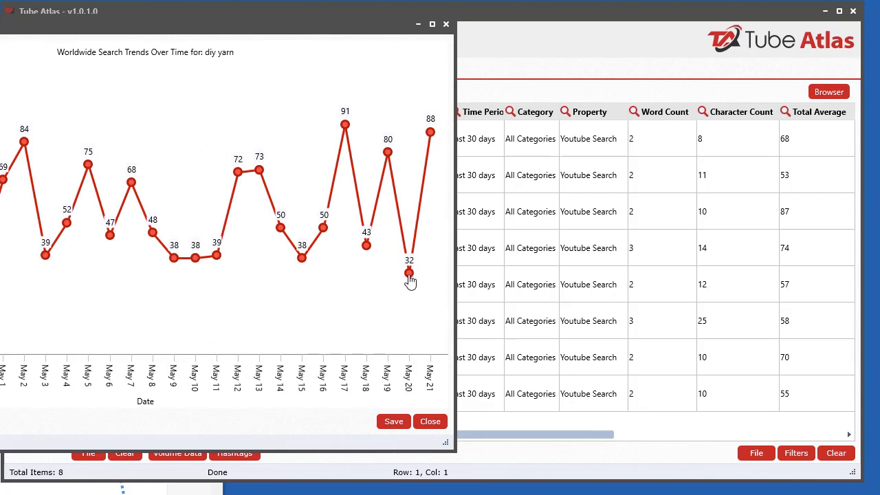
click(446, 24)
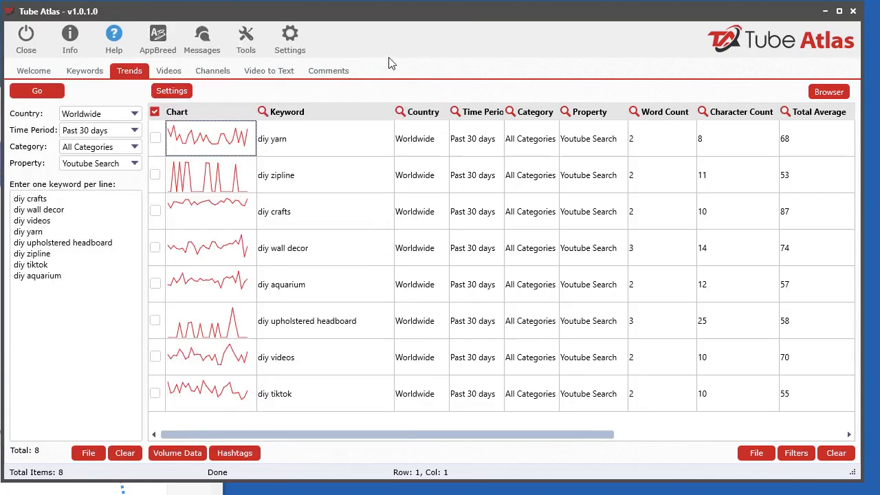
double_click(199, 183)
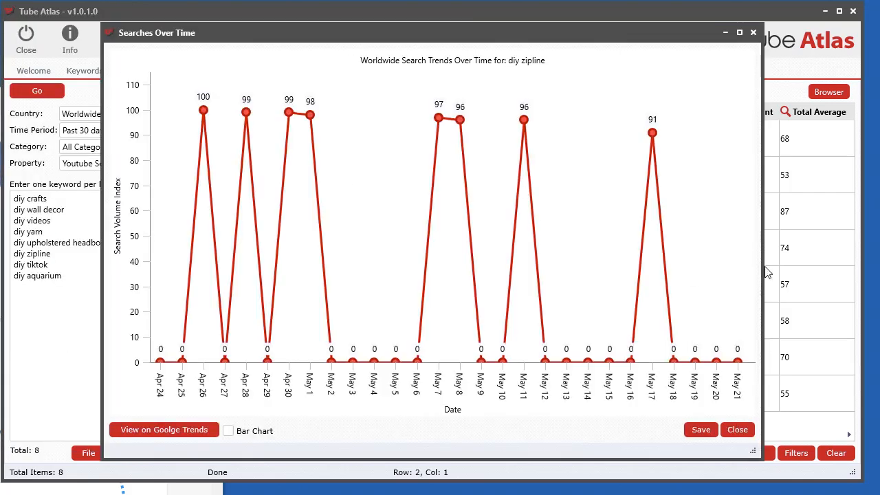
click(736, 429)
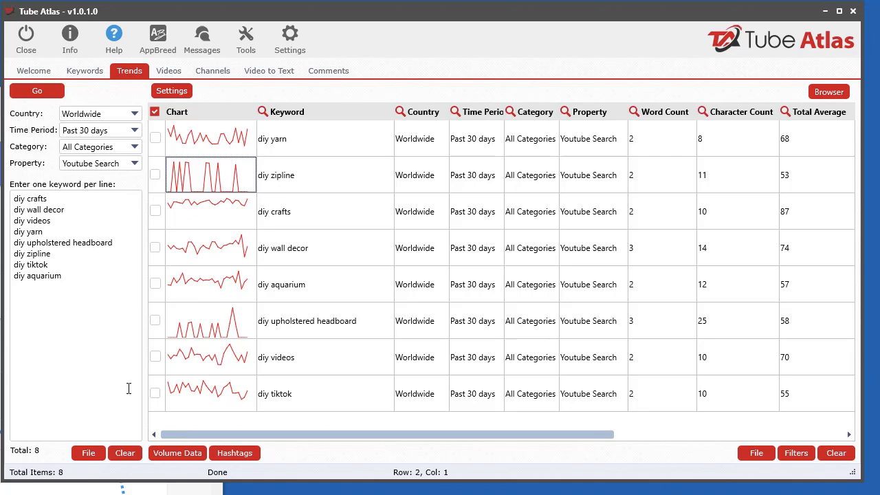
Check the available time periods and review the Total Average, Trend Slope and Trending Spike columns
click(88, 132)
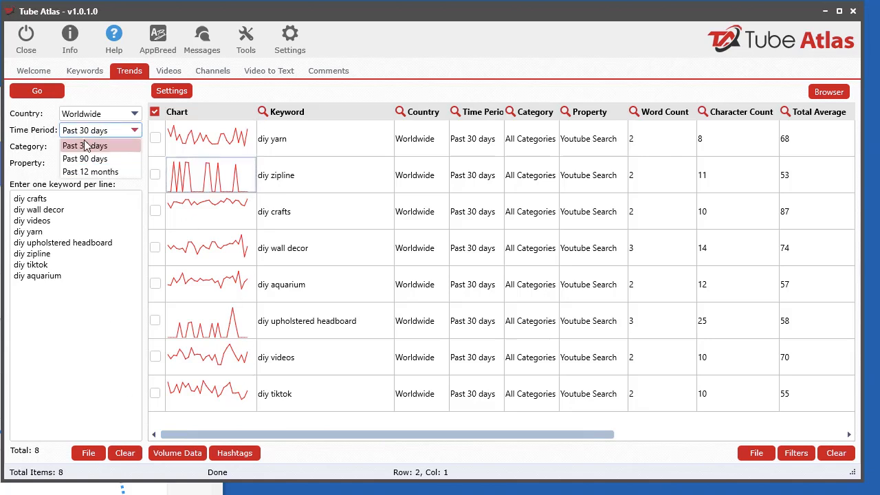
click(26, 133)
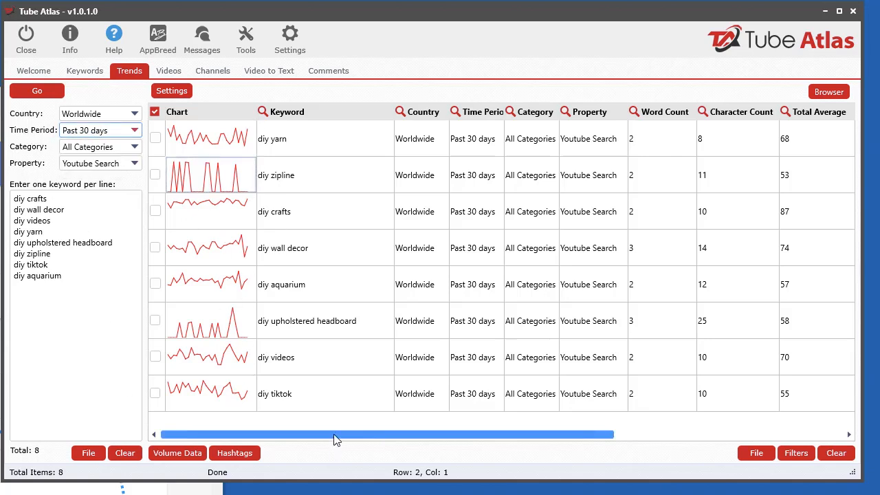
drag(334, 436, 634, 354)
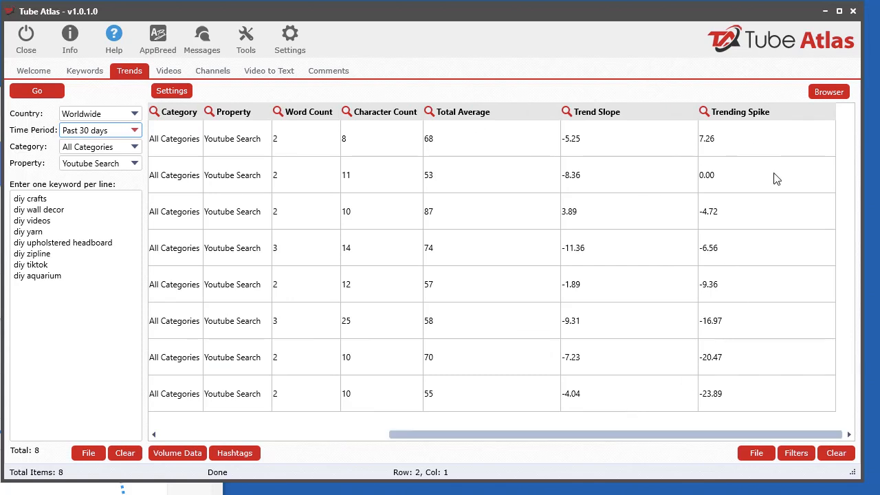
drag(631, 437, 550, 438)
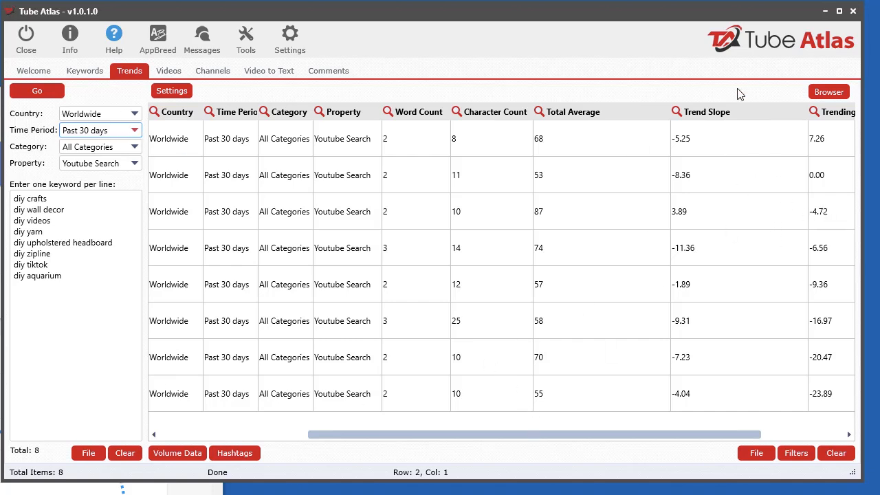
drag(686, 435, 793, 434)
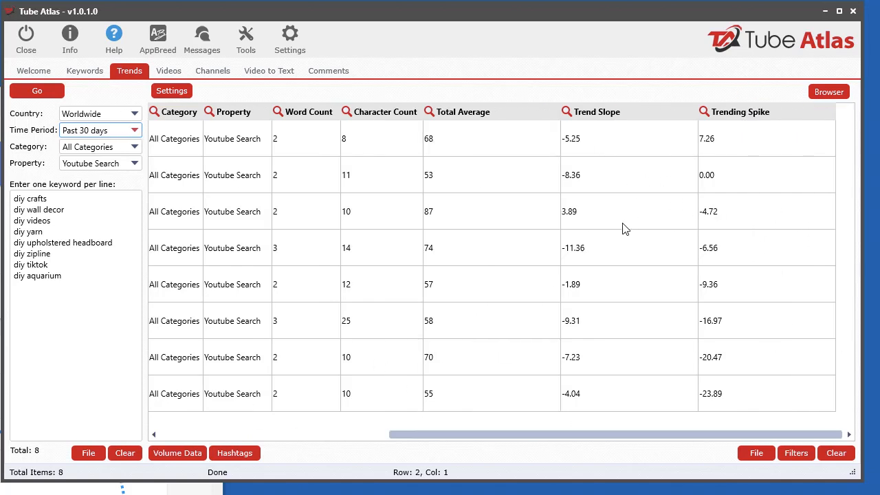
View the Google Trends page in the data extraction browser, move that window out of the way and return to the Chart column
click(829, 92)
drag(420, 74, 320, 48)
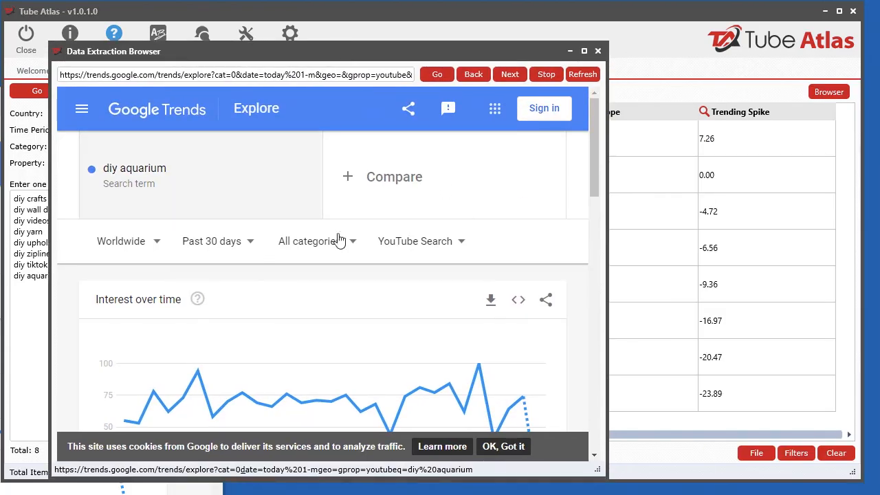
drag(243, 59, 879, 193)
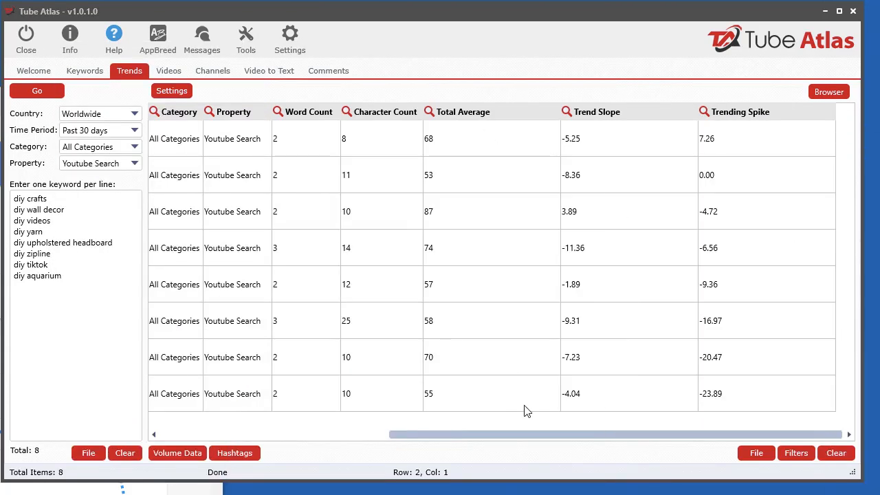
drag(536, 436, 267, 445)
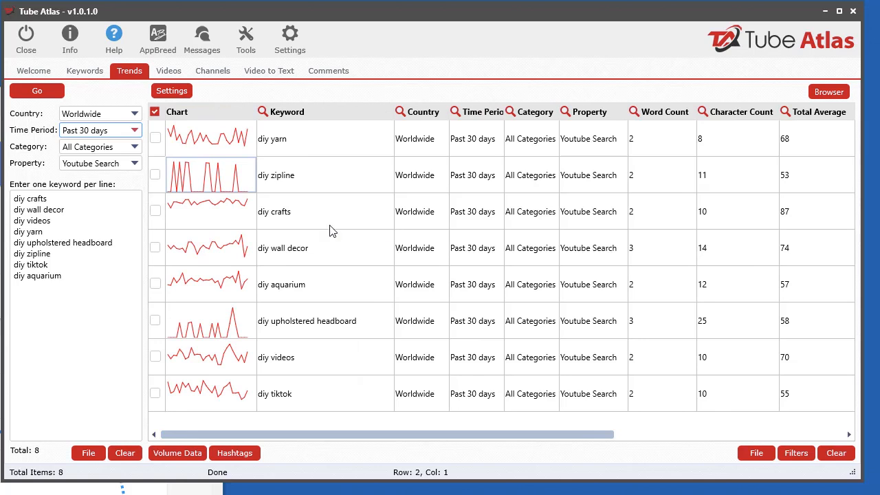
Send the diy zipline keyword to the Video search tool and return to the trend results
right_click(307, 146)
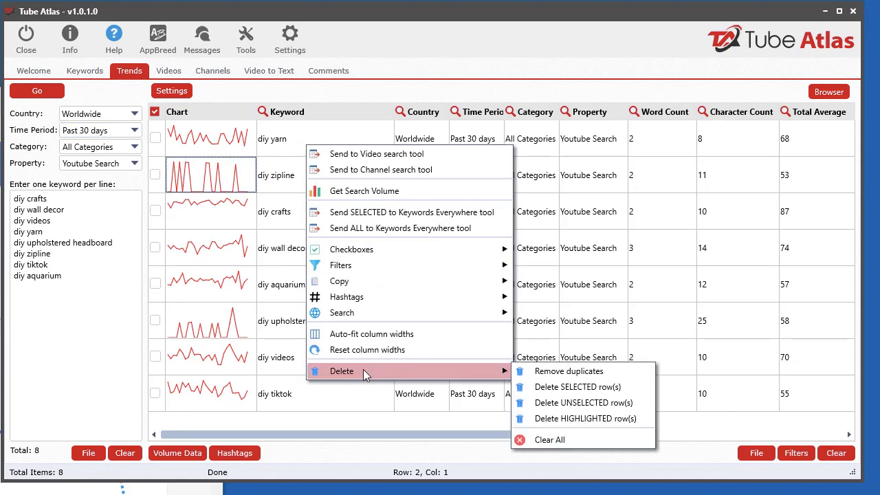
click(287, 187)
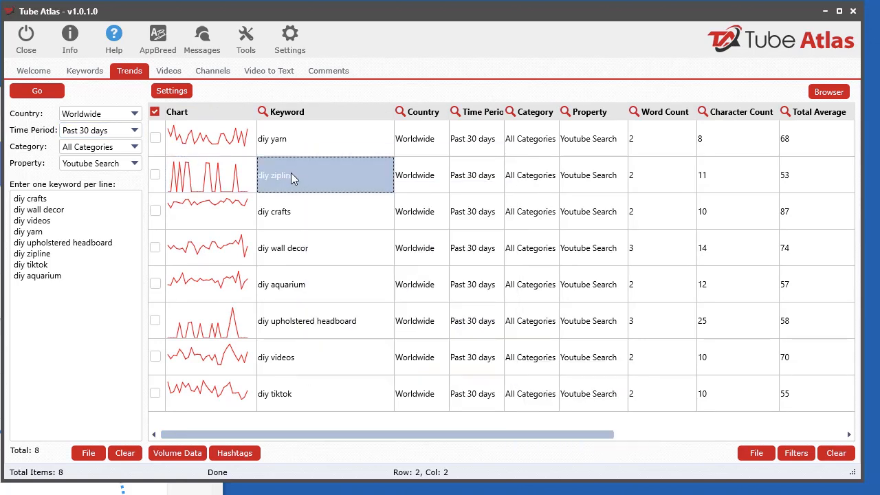
click(622, 186)
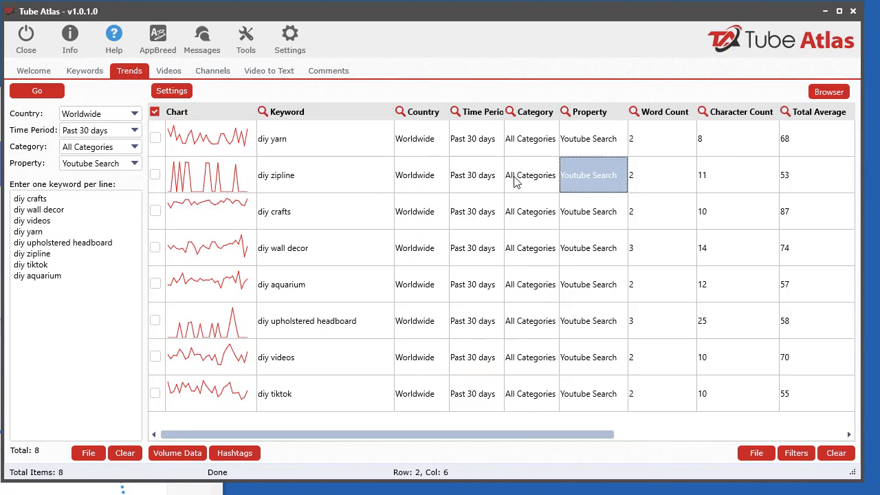
click(444, 180)
click(308, 181)
right_click(471, 181)
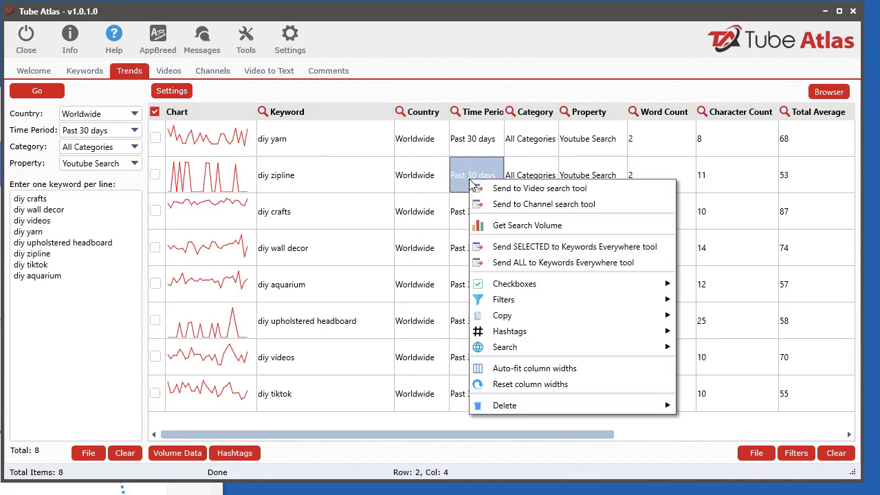
click(562, 194)
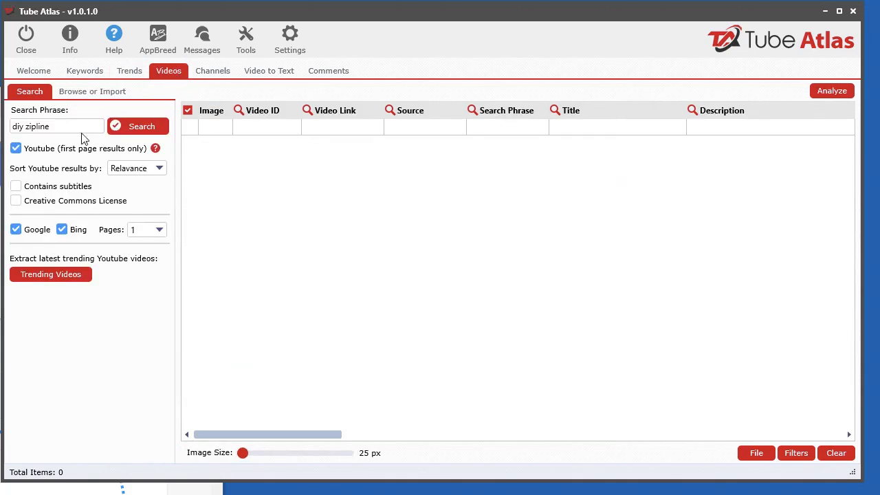
click(131, 73)
Send diy zipline to the Channel search tool, check the Videos search phrase and return to the trend results
right_click(483, 175)
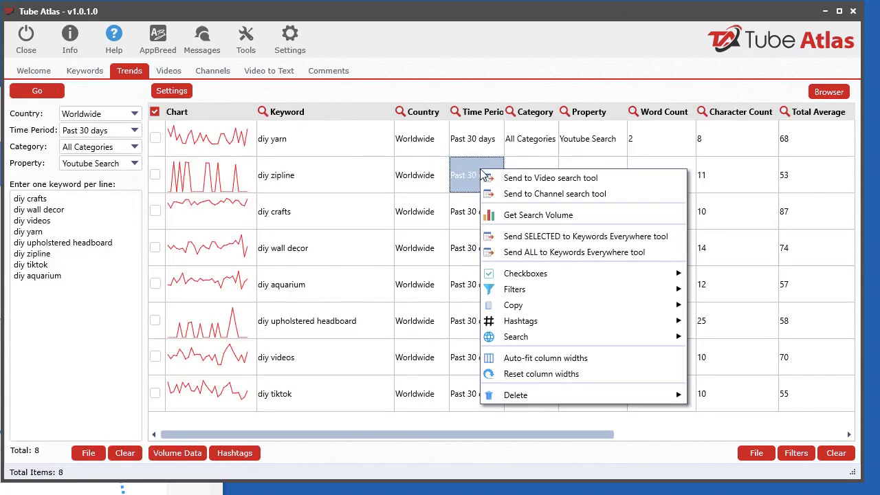
click(546, 194)
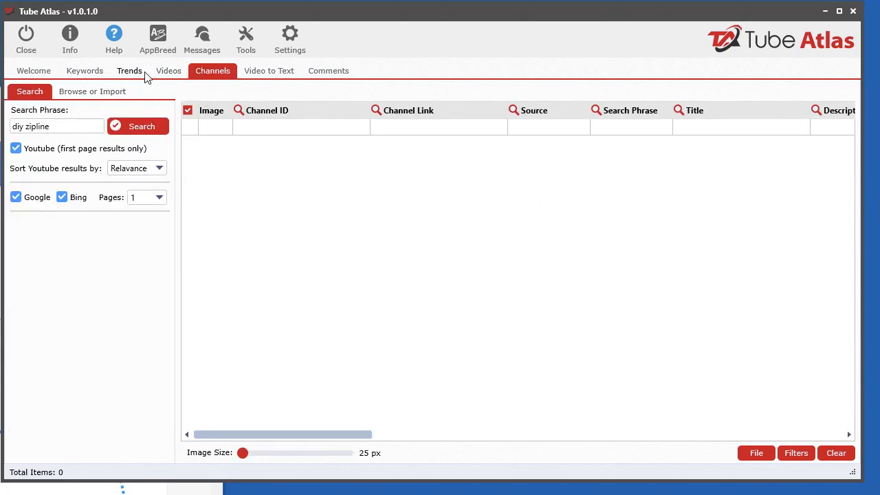
click(163, 73)
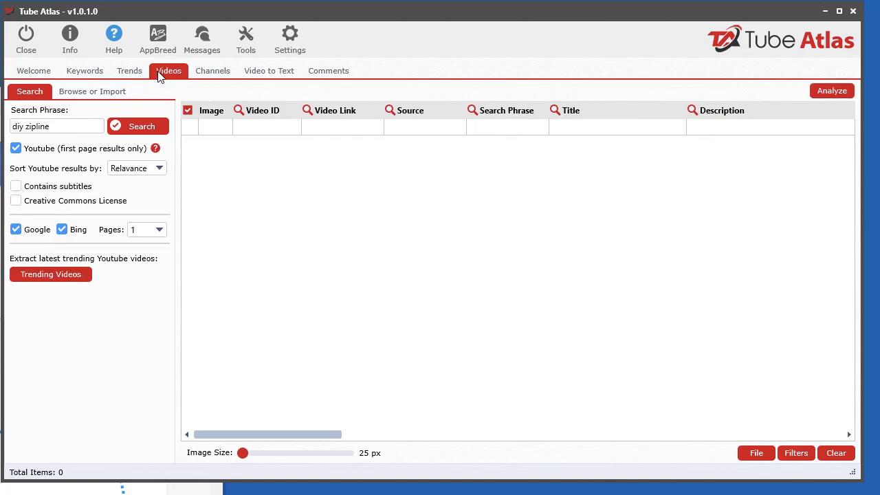
click(120, 73)
Open the search volume data import dialog to view its keyword set and source options, and close it
right_click(478, 173)
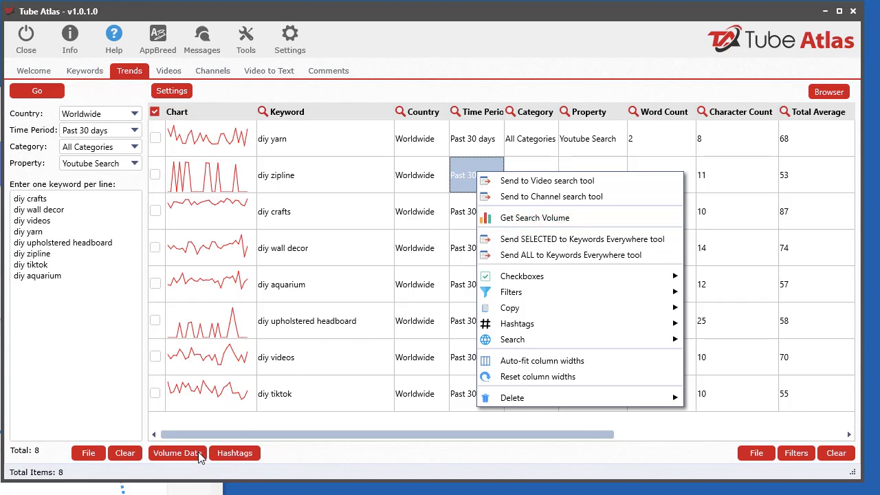
click(178, 456)
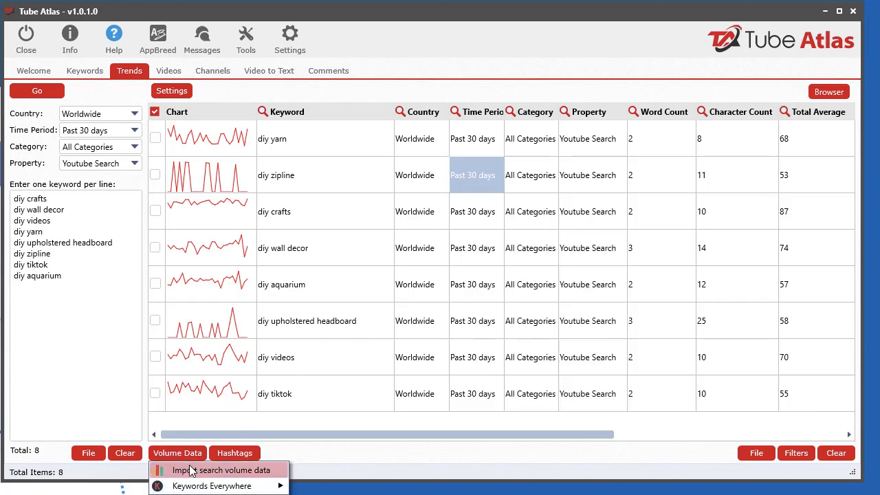
click(191, 470)
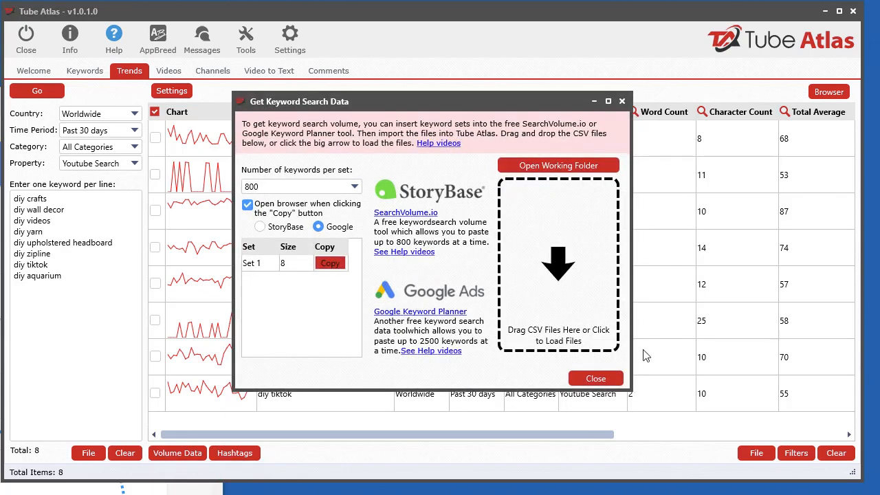
click(596, 379)
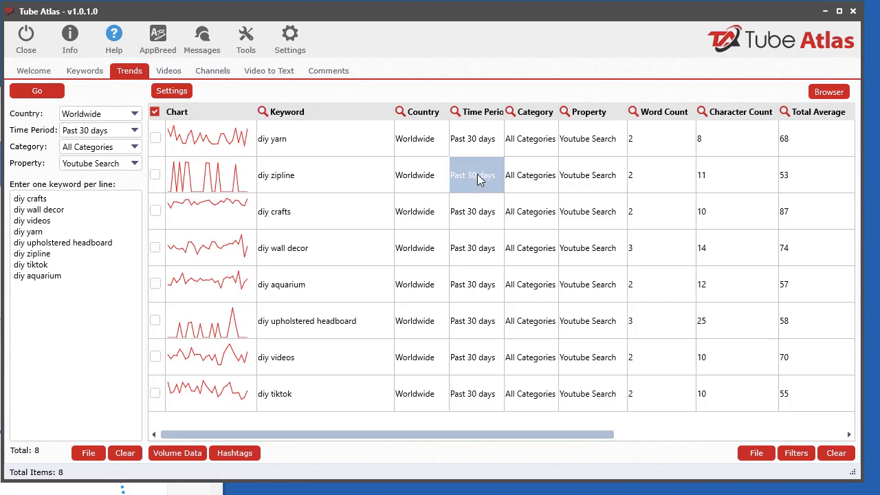
Send all the trend keywords to the Keywords Everywhere tool and import them, moving the main window up to make room
click(189, 453)
mouse_move(265, 488)
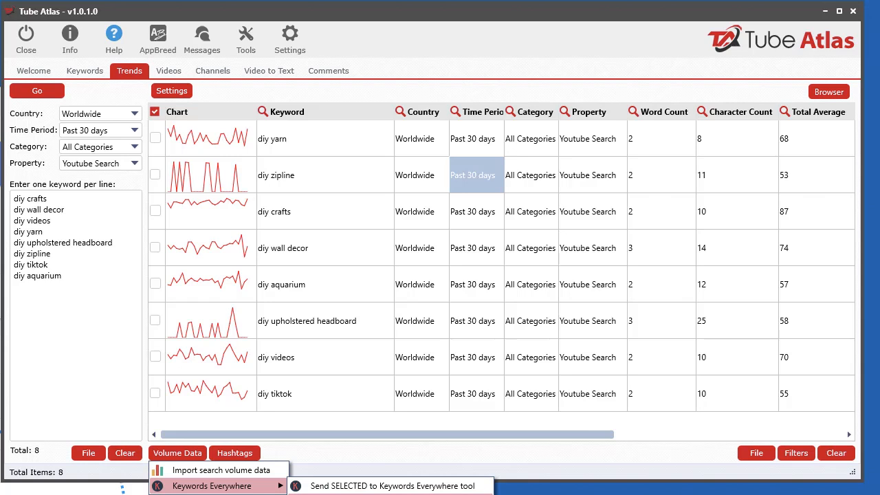
click(451, 9)
drag(455, 18, 465, 0)
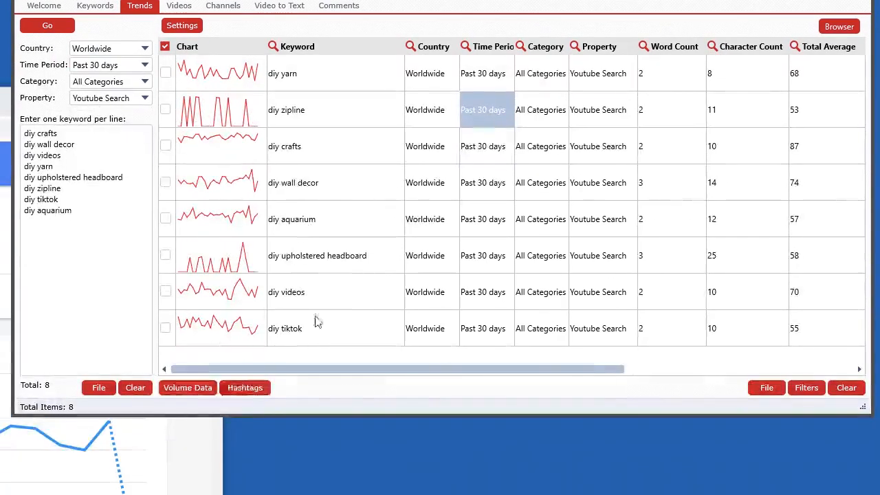
click(205, 389)
mouse_move(227, 420)
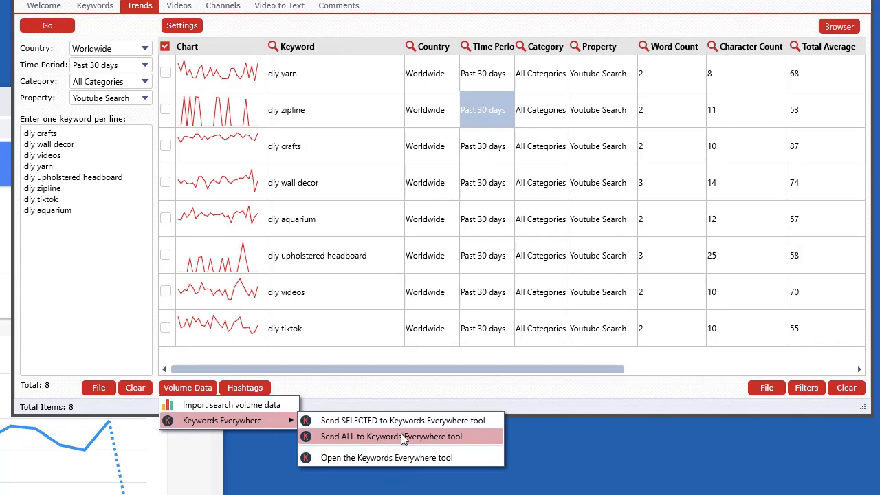
click(401, 436)
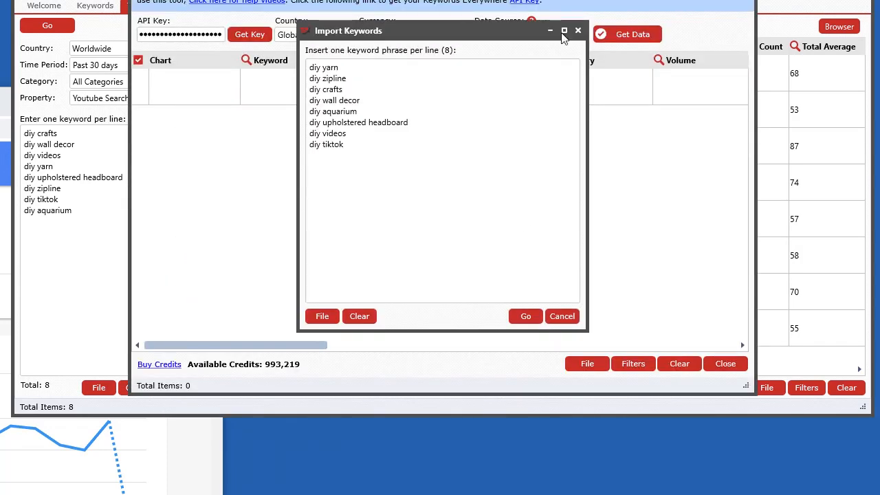
click(526, 317)
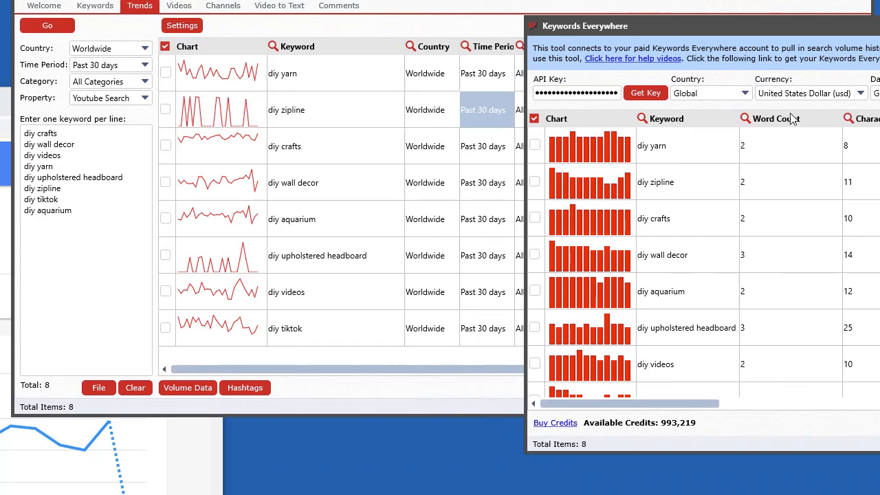
Reposition the Keywords Everywhere window over the trend results so its charts and Volume column are fully in view
drag(726, 26, 458, 4)
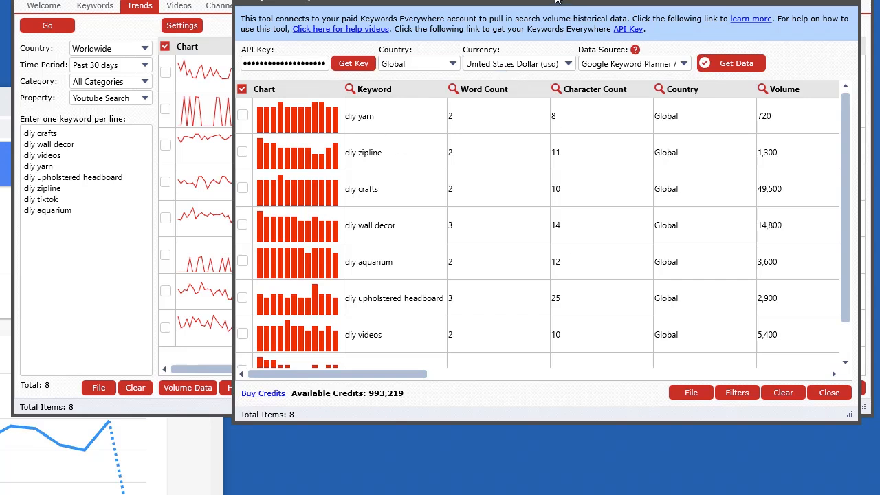
drag(555, 2, 470, 26)
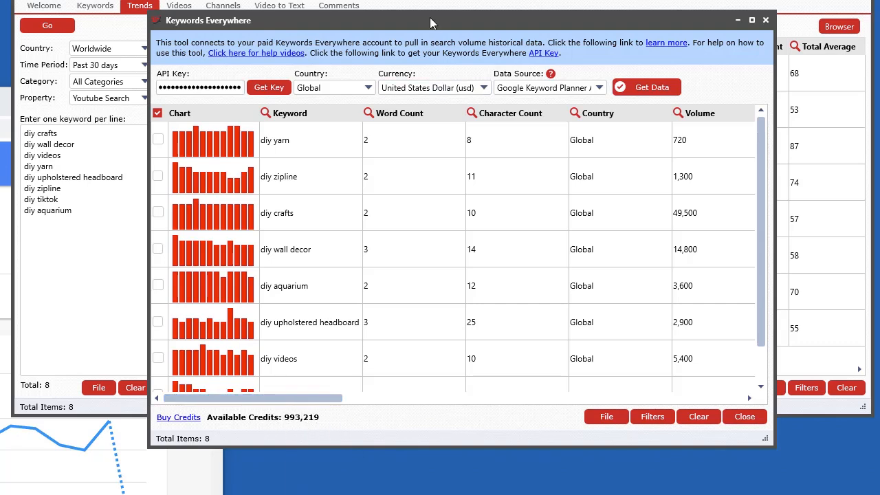
drag(431, 24, 442, 38)
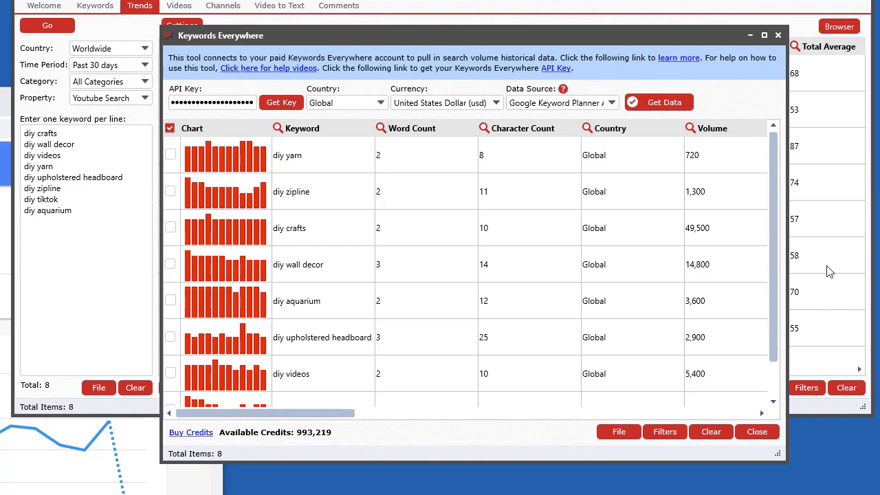
Close the Keywords Everywhere tool and move the main window down so its trend results are in full view
click(757, 432)
drag(460, 0, 450, 22)
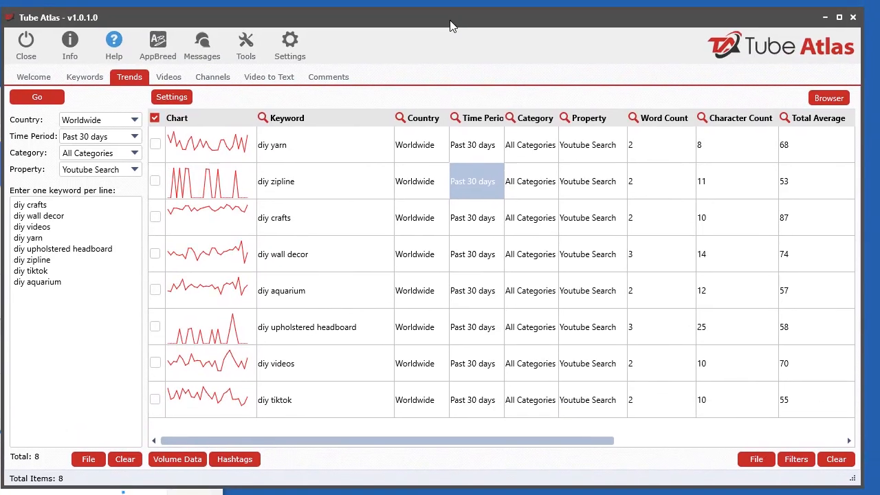
Look at the Keyword column search and the Word Count column filter options, and close them
right_click(471, 182)
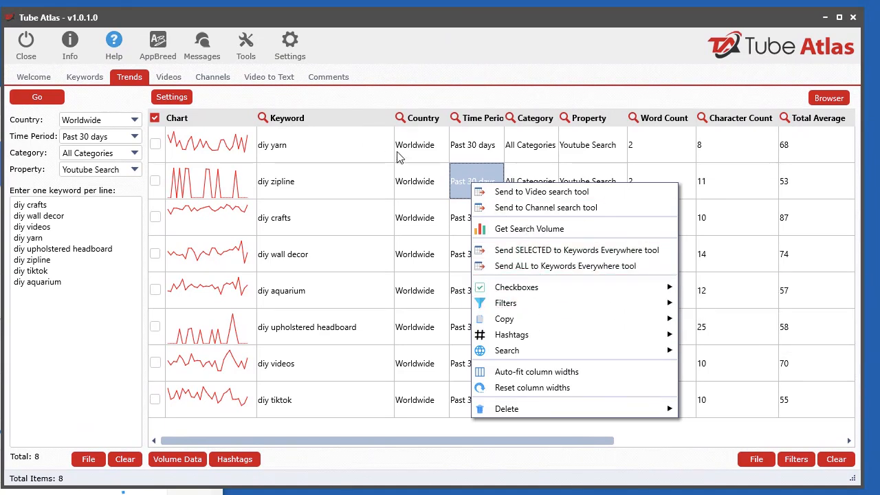
click(263, 118)
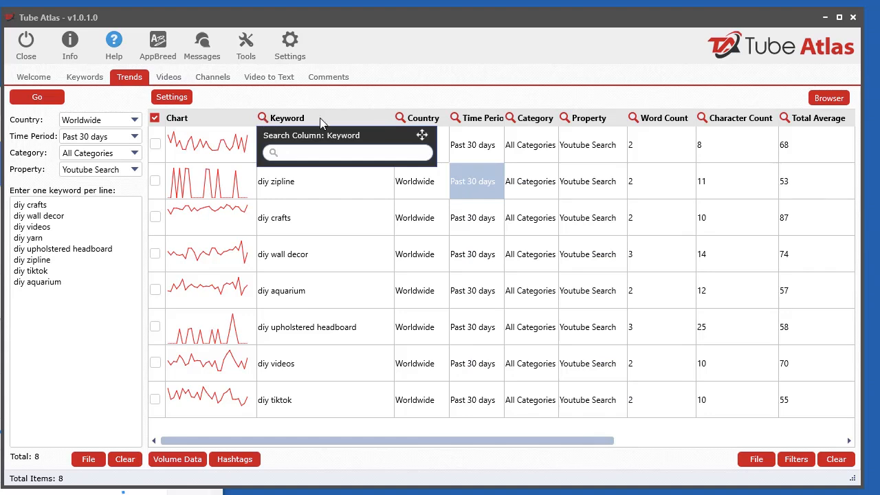
click(633, 118)
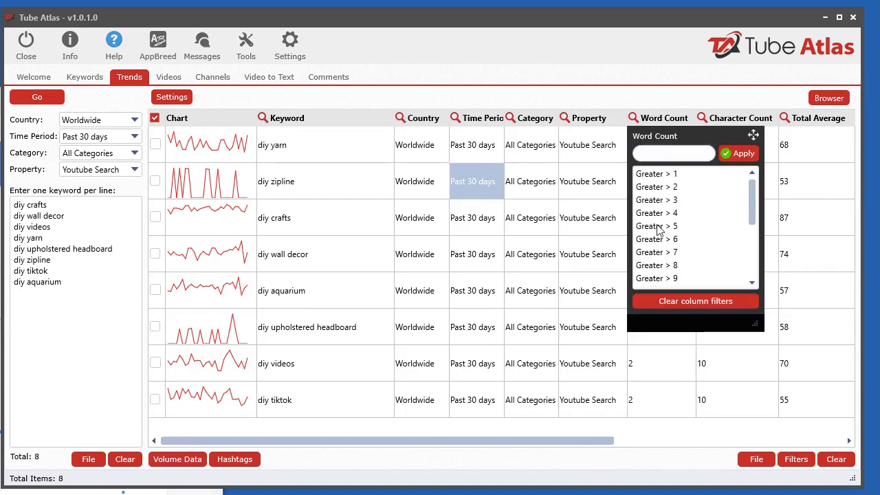
click(474, 196)
right_click(470, 179)
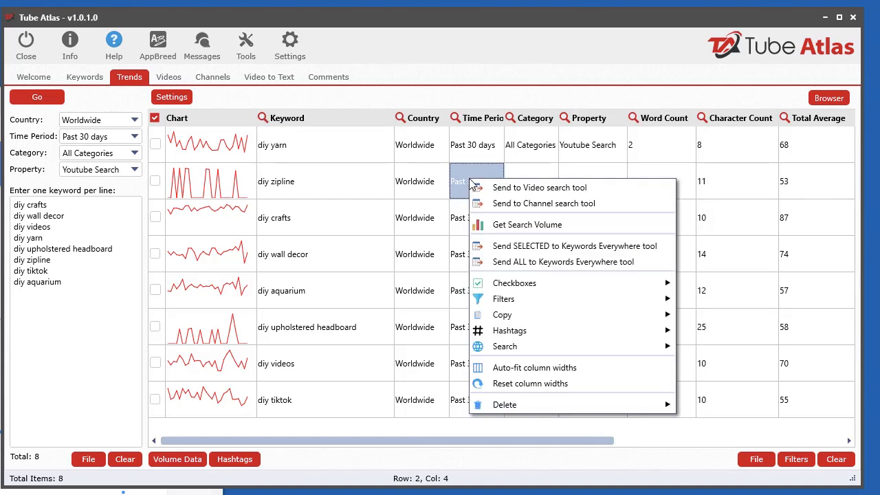
mouse_move(560, 306)
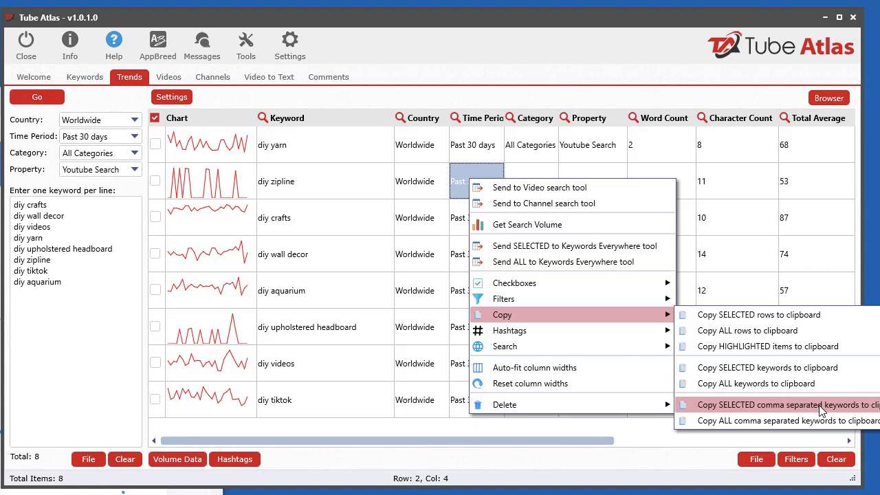
click(519, 25)
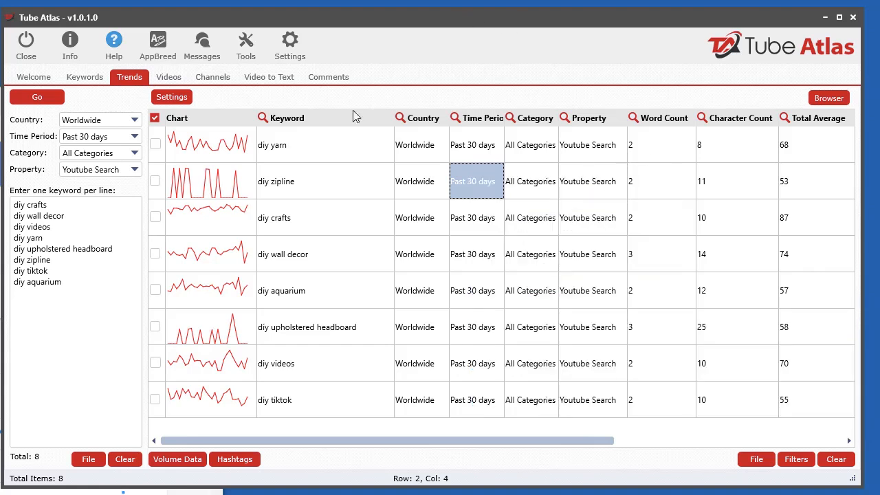
Copy all trend keywords as a comma-separated list and paste it into Notepad
right_click(294, 179)
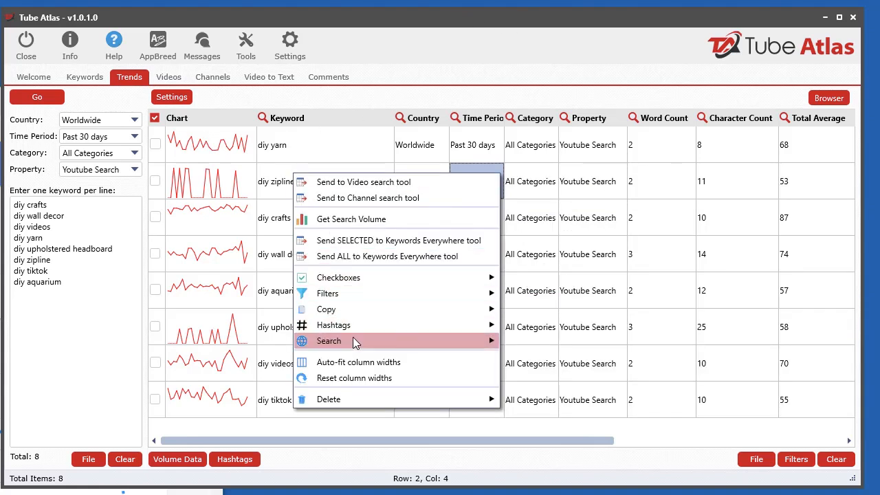
mouse_move(466, 317)
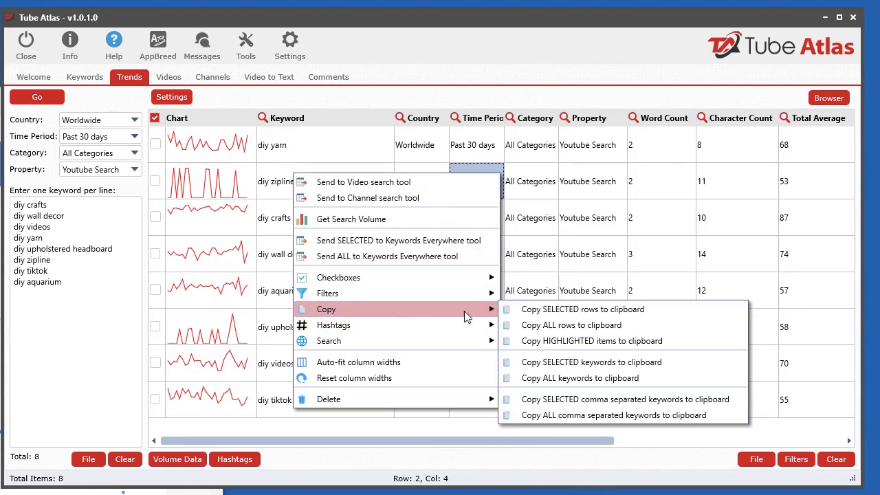
click(601, 416)
key(alt+Tab)
right_click(346, 126)
click(405, 186)
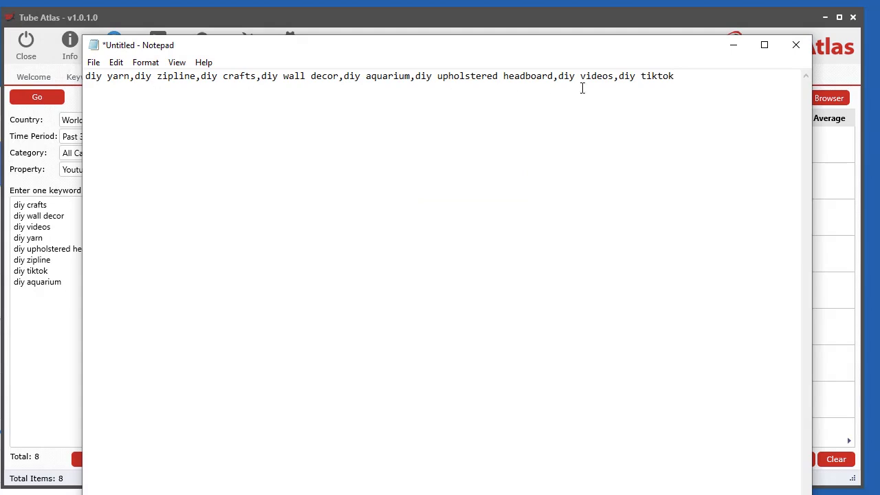
Copy all trend keywords to the clipboard as a plain list and replace the Notepad text with it
drag(287, 53, 879, 55)
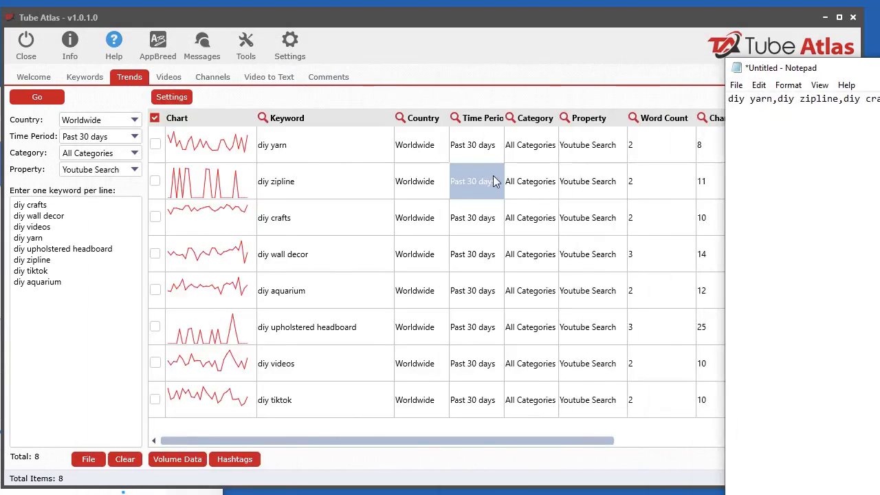
right_click(475, 177)
mouse_move(646, 314)
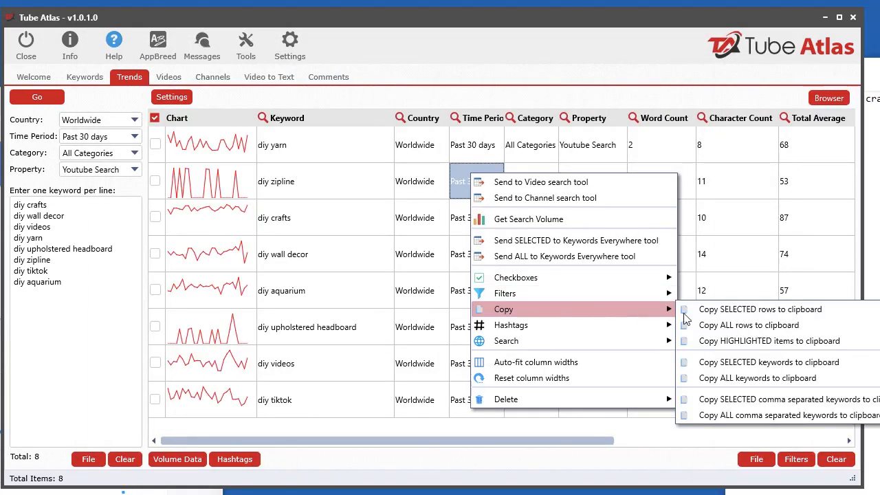
click(746, 378)
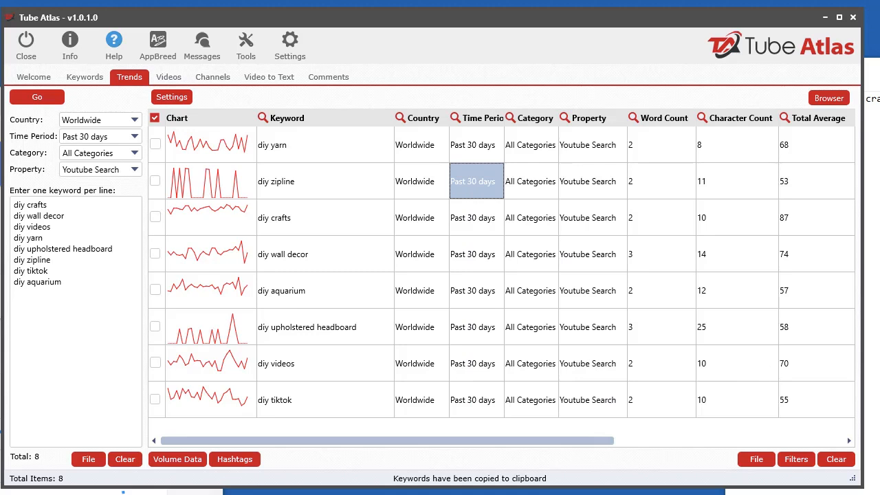
drag(872, 68, 278, 54)
key(ctrl+a)
key(Delete)
key(ctrl+v)
Copy all trend keywords as hashtags, paste them below the keyword list in Notepad, and move Notepad clear of the trend results
drag(472, 56, 879, 77)
right_click(459, 183)
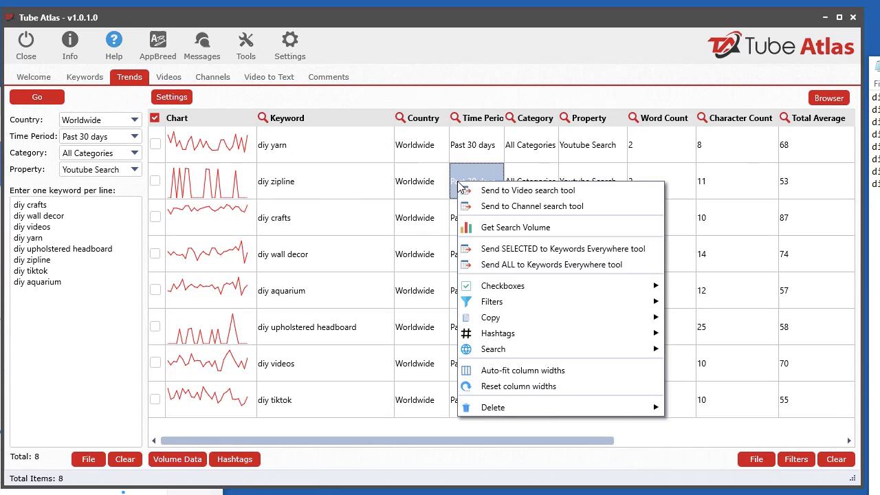
mouse_move(505, 335)
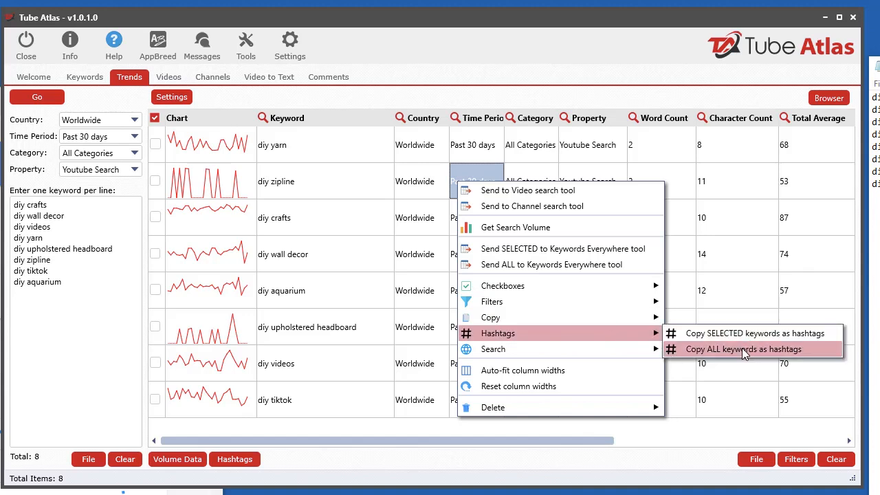
click(744, 351)
drag(879, 70, 274, 69)
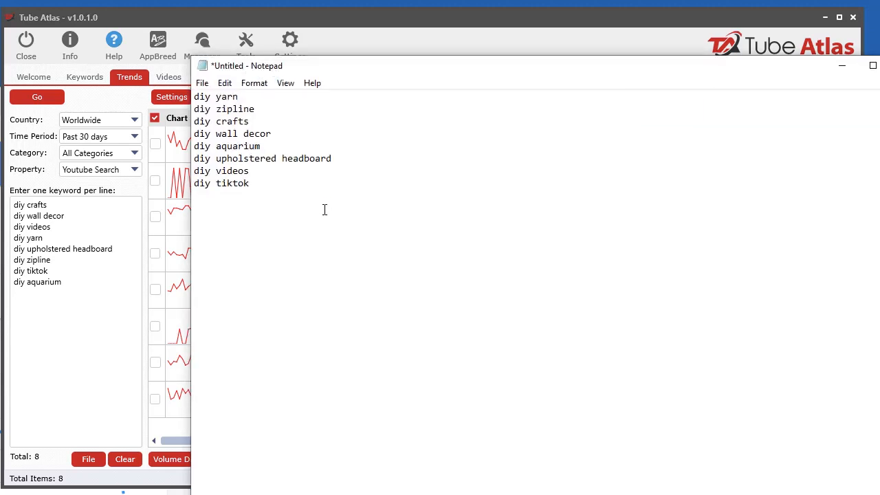
key(Return)
key(ctrl+v)
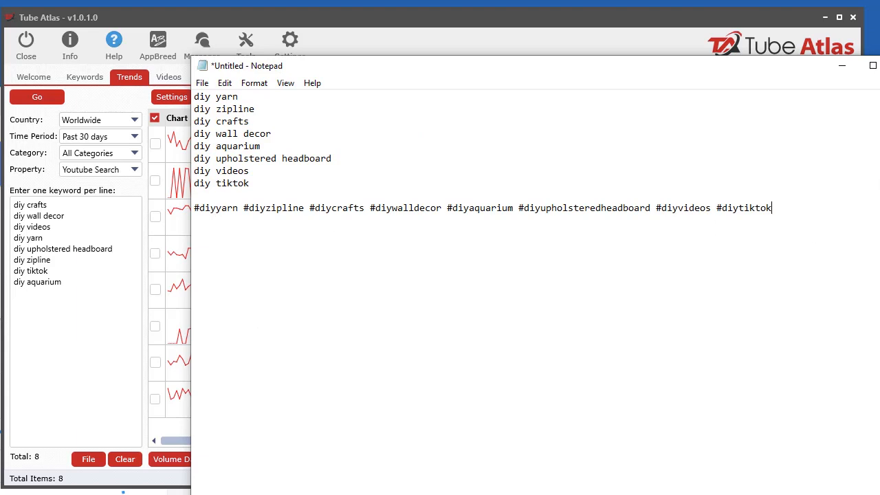
drag(576, 71, 879, 73)
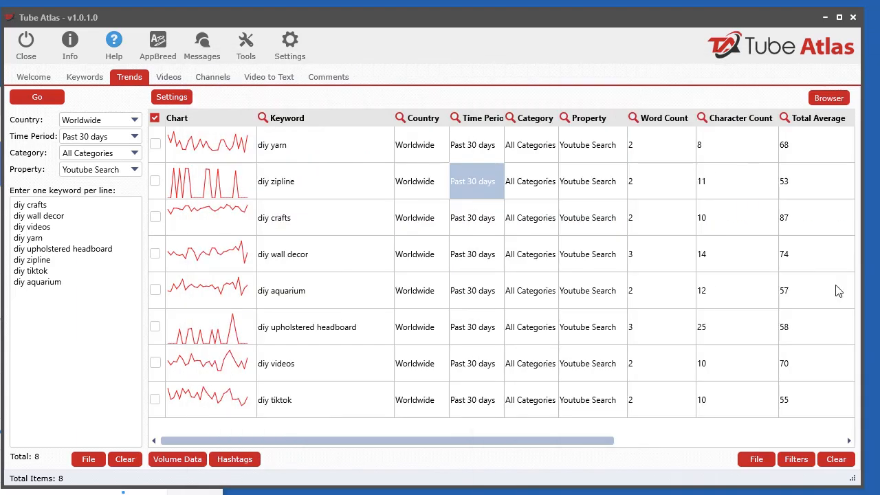
Tick the diy zipline row, search for that keyword on Google Shopping, and return to the trend results
right_click(472, 190)
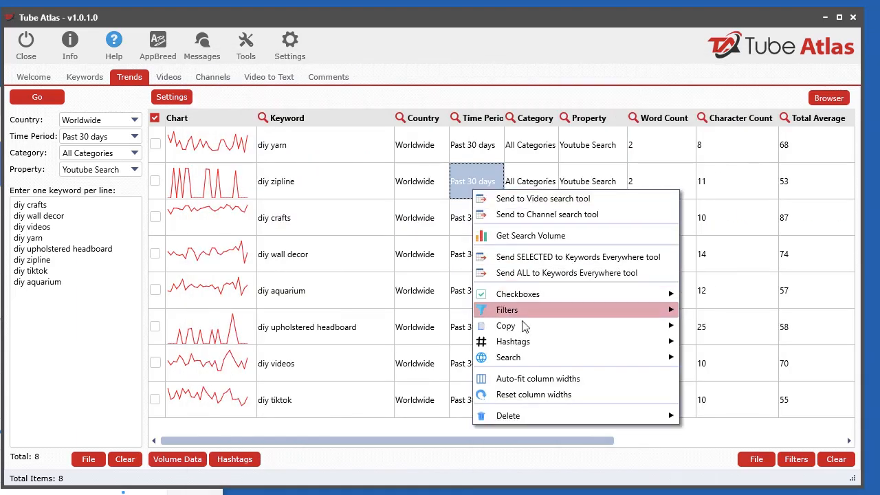
mouse_move(530, 359)
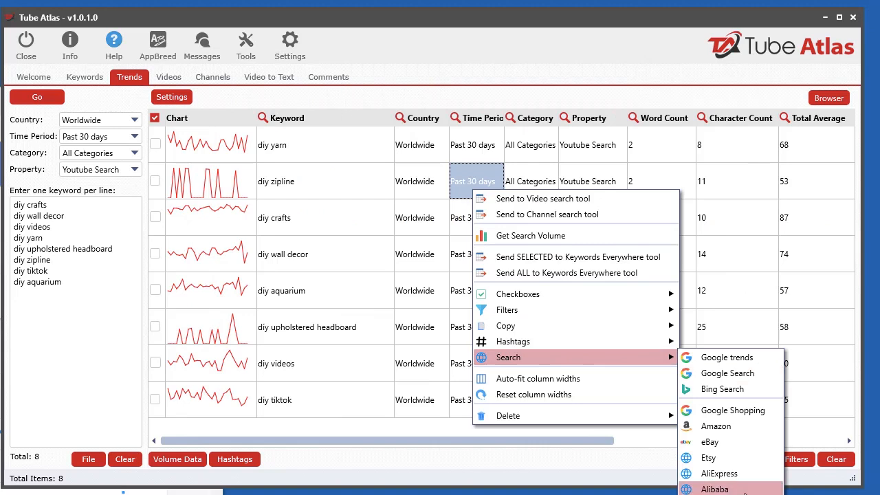
click(317, 181)
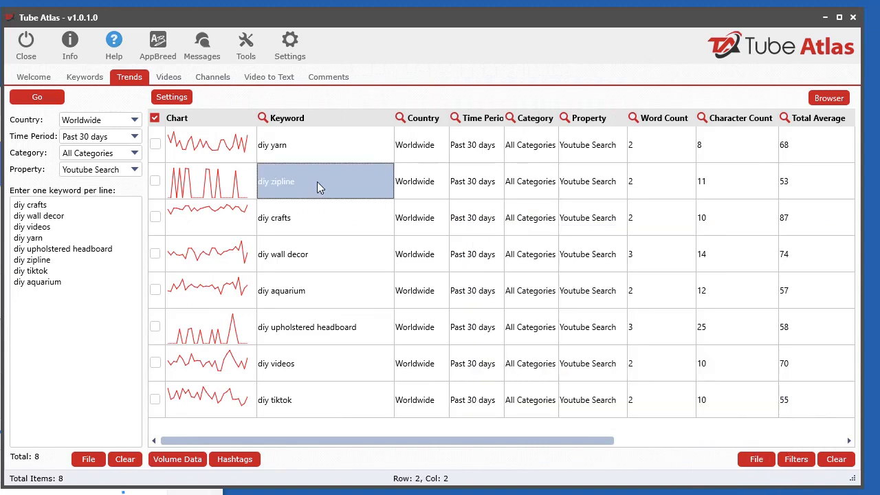
click(154, 181)
right_click(281, 181)
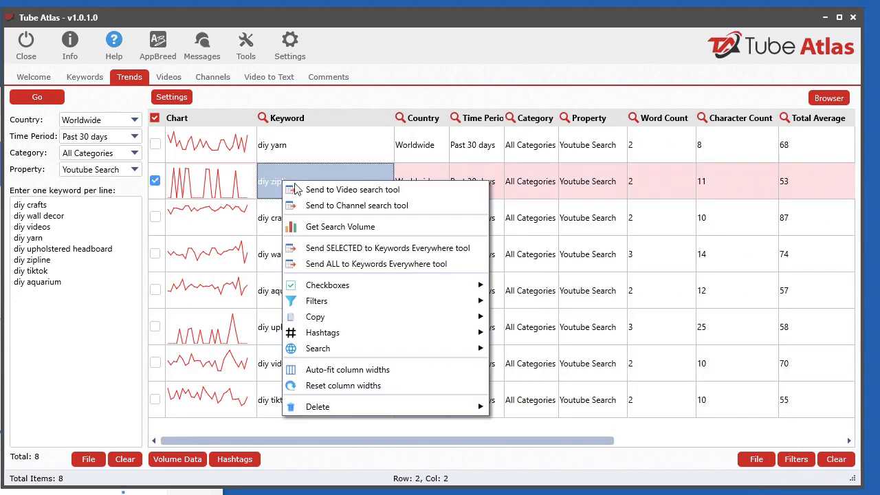
mouse_move(359, 349)
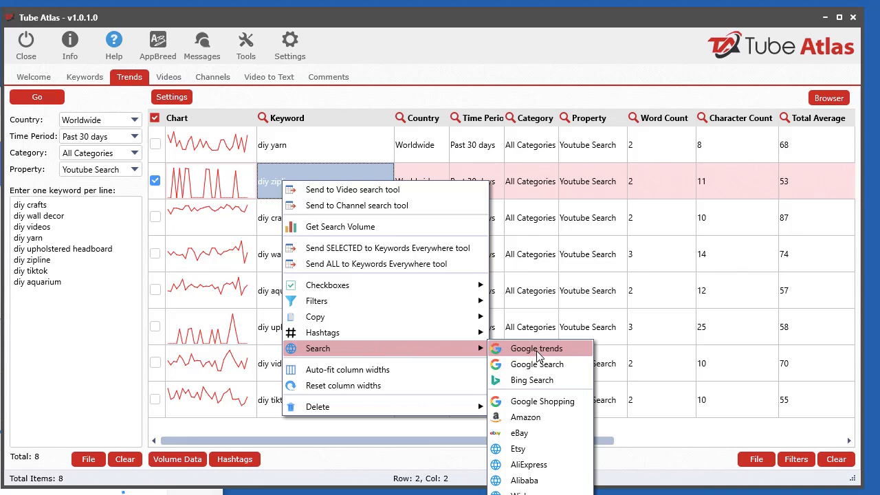
click(541, 401)
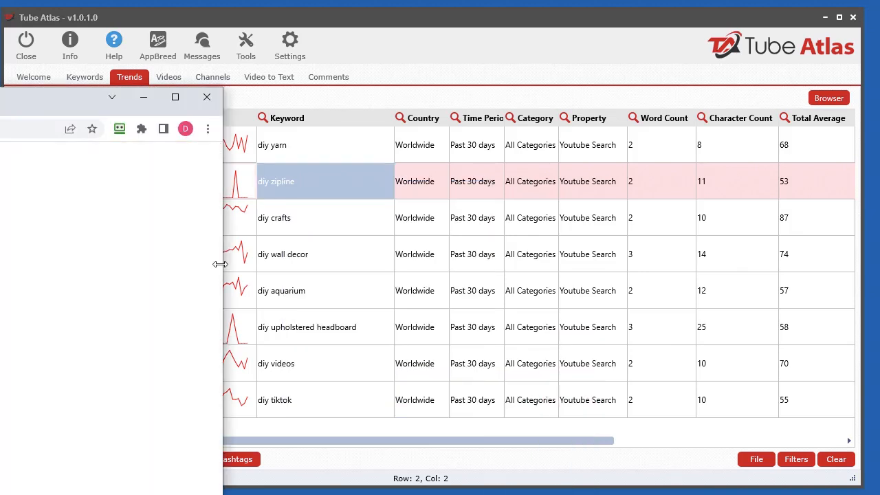
drag(0, 110, 0, 102)
right_click(346, 181)
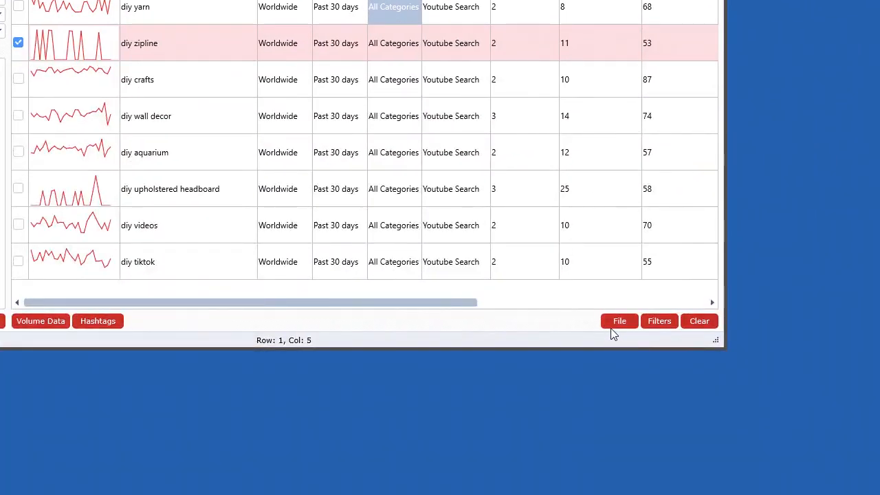
Look over the save, load and copy options for the trend results, and close them
click(747, 465)
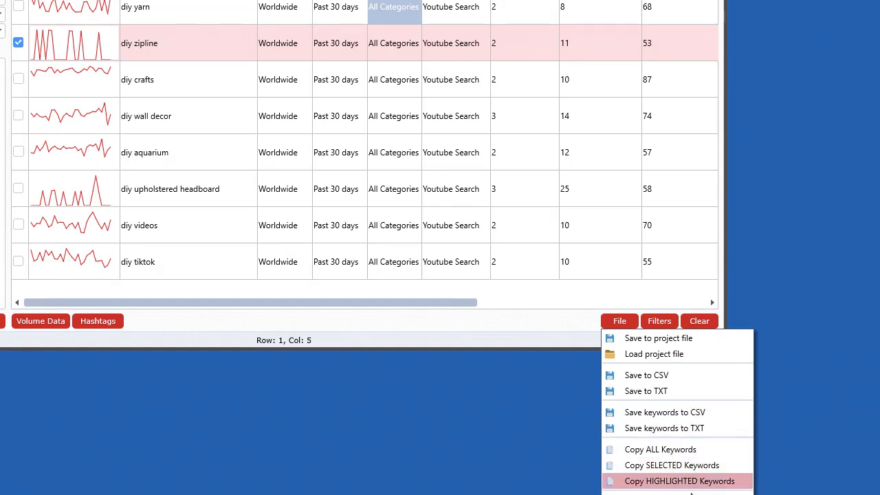
key(Escape)
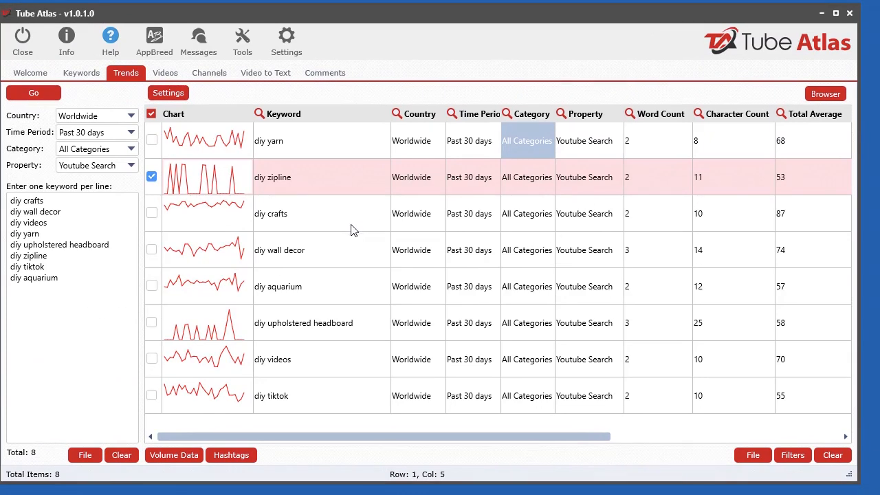
Untick the diy zipline row and highlight its keyword cell
click(373, 250)
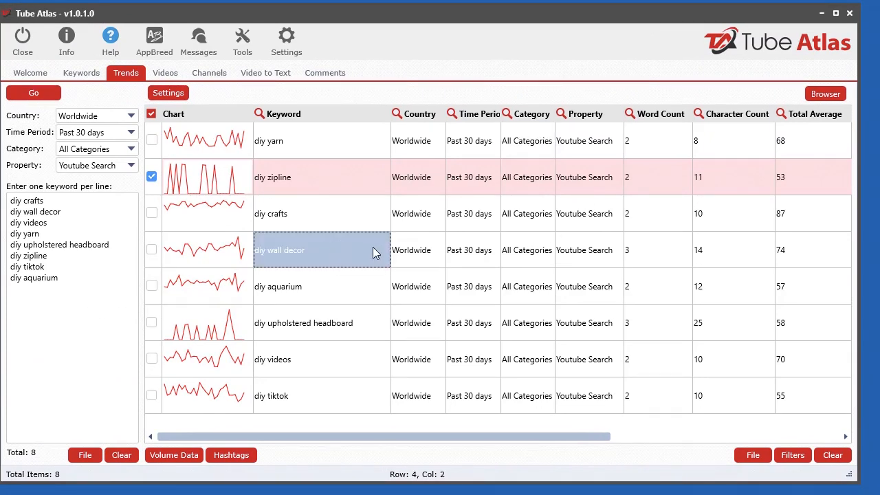
click(151, 176)
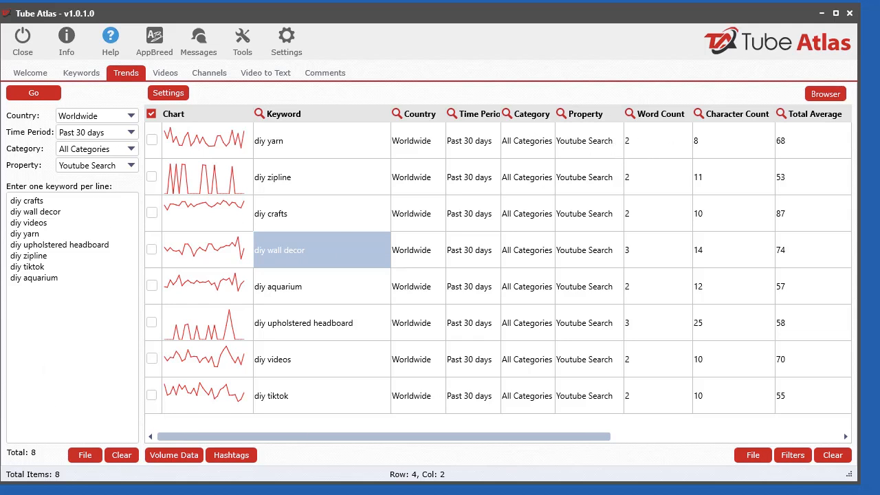
drag(879, 113, 879, 372)
drag(496, 436, 416, 436)
click(323, 173)
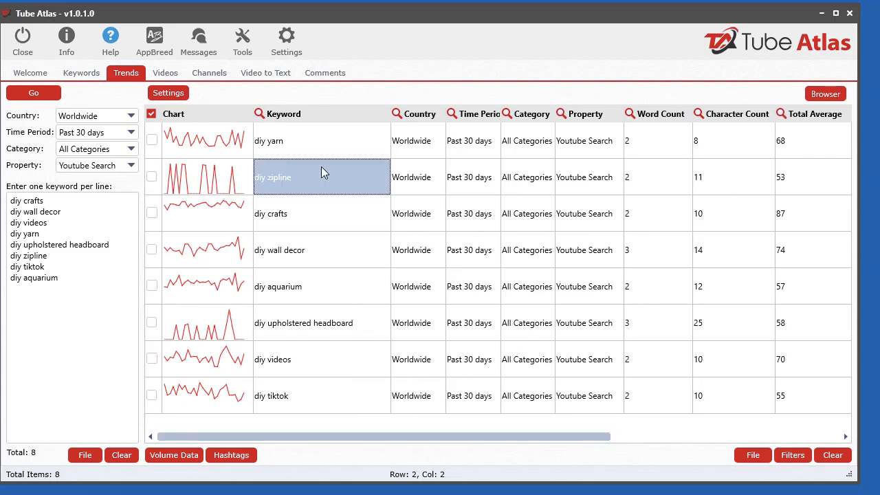